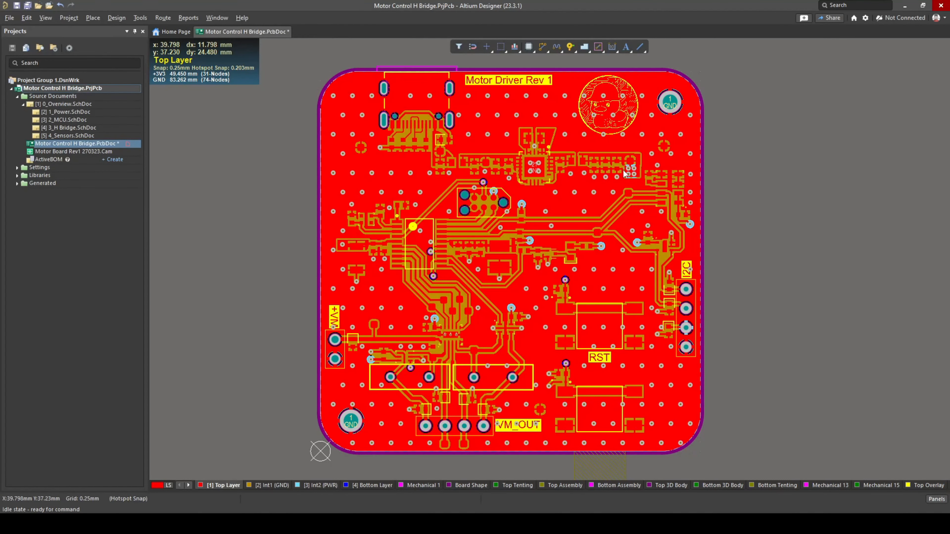
Open the export formats for the Motor Control H Bridge PCB document.
{"action": "left_click", "coordinate": [9, 18]}
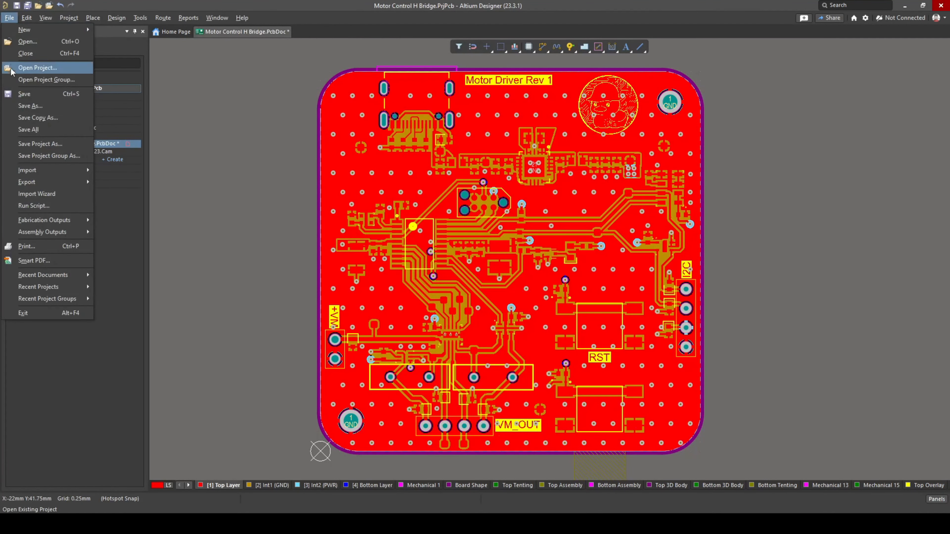
{"action": "mouse_move", "coordinate": [22, 184]}
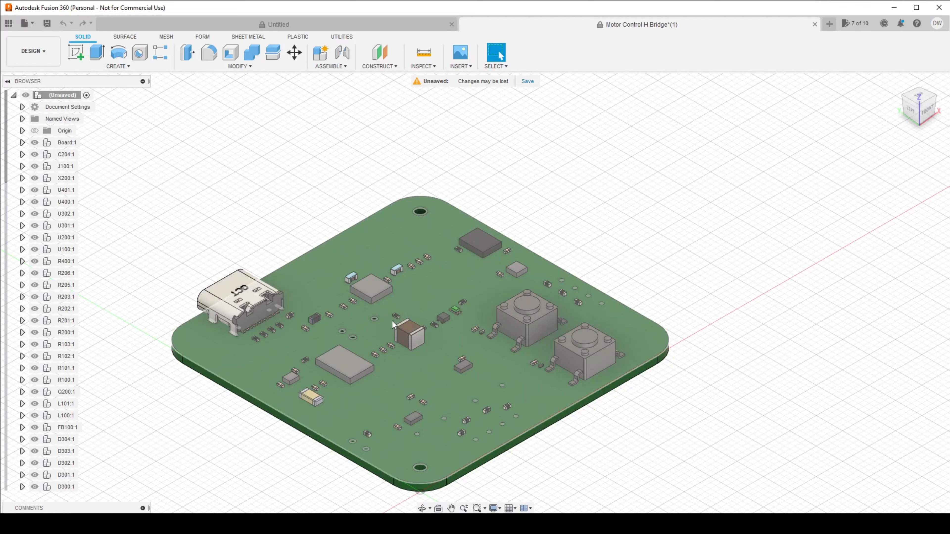
Switch to Fusion 360 and start a sketch on the horizontal plane of the imported board model, viewed from above.
{"action": "middle_click_drag", "start_coordinate": [392, 321], "coordinate": [490, 284]}
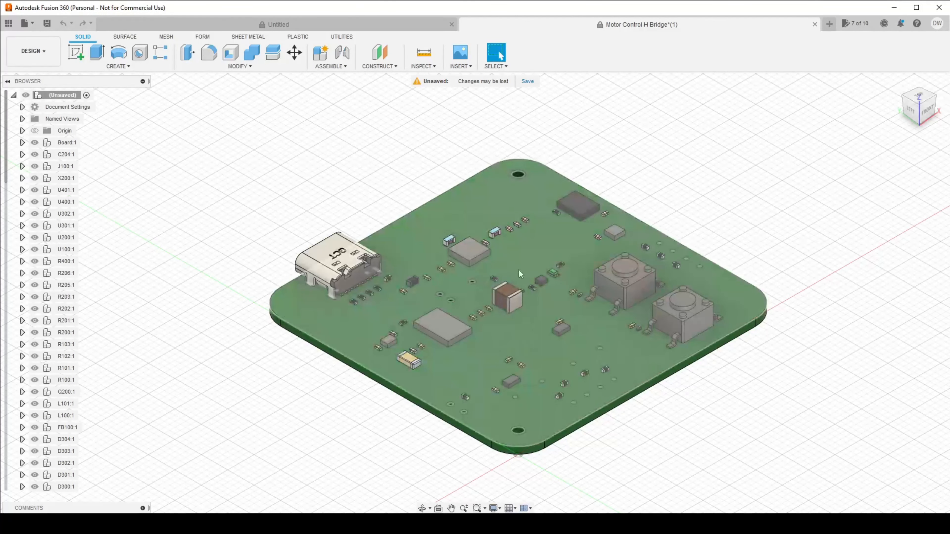
{"action": "left_click", "coordinate": [907, 109]}
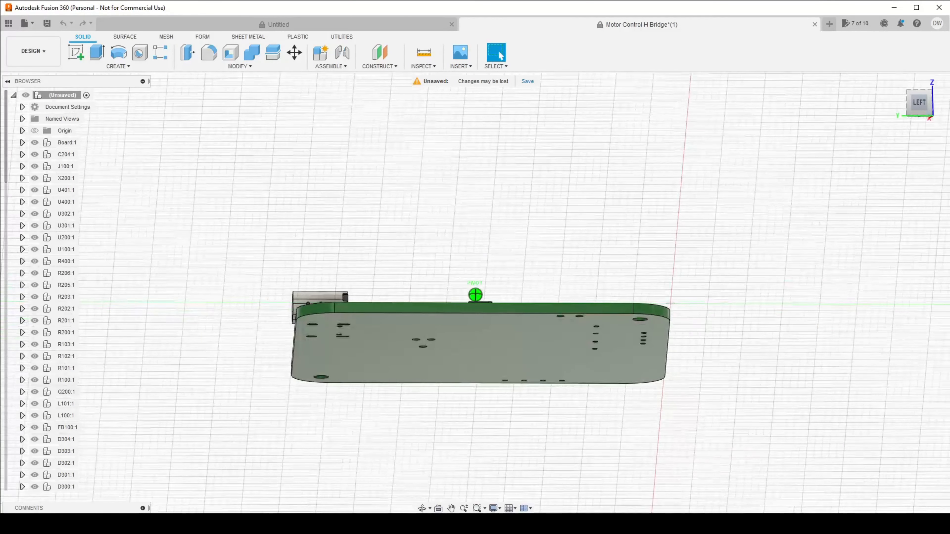
{"action": "mouse_move", "coordinate": [524, 262]}
{"action": "middle_mouse_down", "text": "shift"}
{"action": "mouse_move", "coordinate": [521, 296]}
{"action": "mouse_move", "coordinate": [482, 348]}
{"action": "mouse_move", "coordinate": [423, 385]}
{"action": "mouse_move", "coordinate": [411, 382]}
{"action": "mouse_move", "coordinate": [419, 348]}
{"action": "mouse_move", "coordinate": [483, 295]}
{"action": "middle_mouse_up", "text": "shift"}
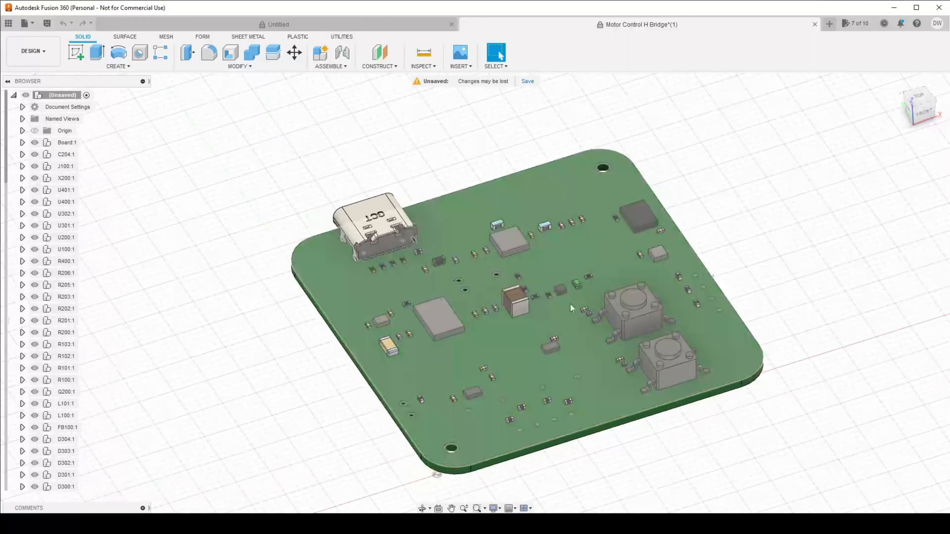
{"action": "left_click", "coordinate": [918, 99]}
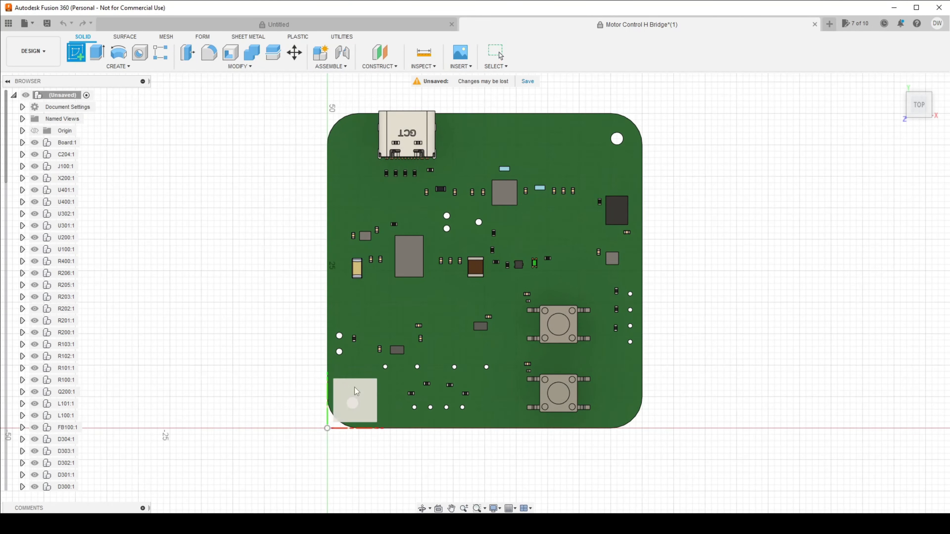
{"action": "left_click", "coordinate": [356, 392]}
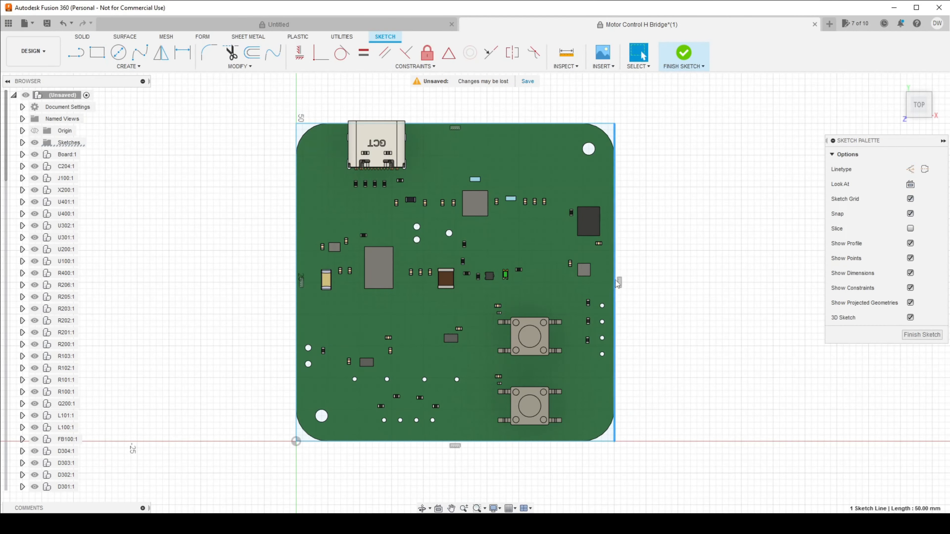
Shift the sides of the sketched rectangle slightly outward so it leaves a gap around the board outline.
{"action": "left_click_drag", "start_coordinate": [616, 281], "coordinate": [621, 281]}
{"action": "scroll", "coordinate": [619, 136], "scroll_direction": "up", "scroll_amount": 8}
{"action": "middle_click_drag", "start_coordinate": [655, 202], "coordinate": [655, 265]}
{"action": "mouse_move", "coordinate": [628, 245]}
{"action": "left_mouse_down"}
{"action": "mouse_move", "coordinate": [611, 244]}
{"action": "mouse_move", "coordinate": [619, 243]}
{"action": "left_mouse_up"}
{"action": "scroll", "coordinate": [636, 243], "scroll_direction": "down", "scroll_amount": 5}
{"action": "scroll", "coordinate": [225, 330], "scroll_direction": "down", "scroll_amount": 2}
{"action": "left_click_drag", "start_coordinate": [213, 437], "coordinate": [199, 438]}
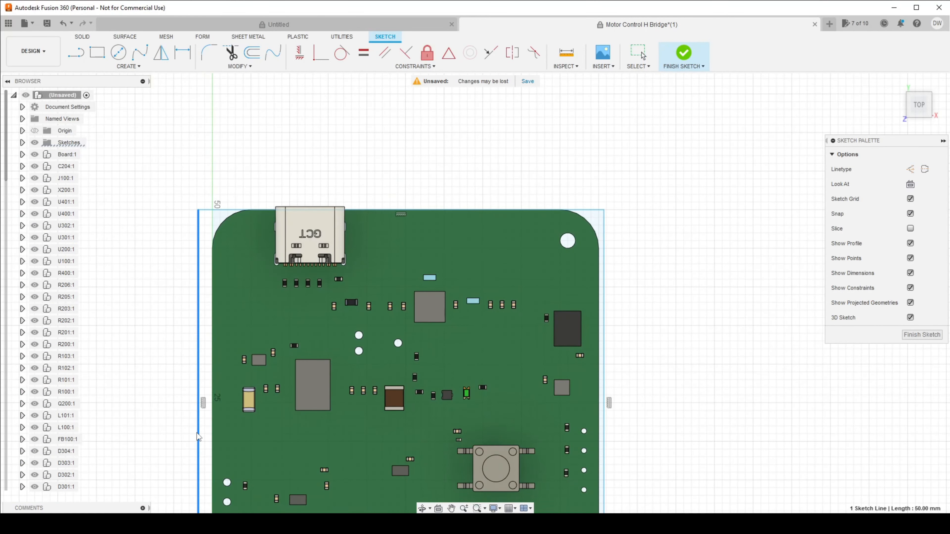
Draw circles over the board's upper-right and lower-left mounting holes.
{"action": "scroll", "coordinate": [573, 247], "scroll_direction": "up", "scroll_amount": 10}
{"action": "key", "text": "c"}
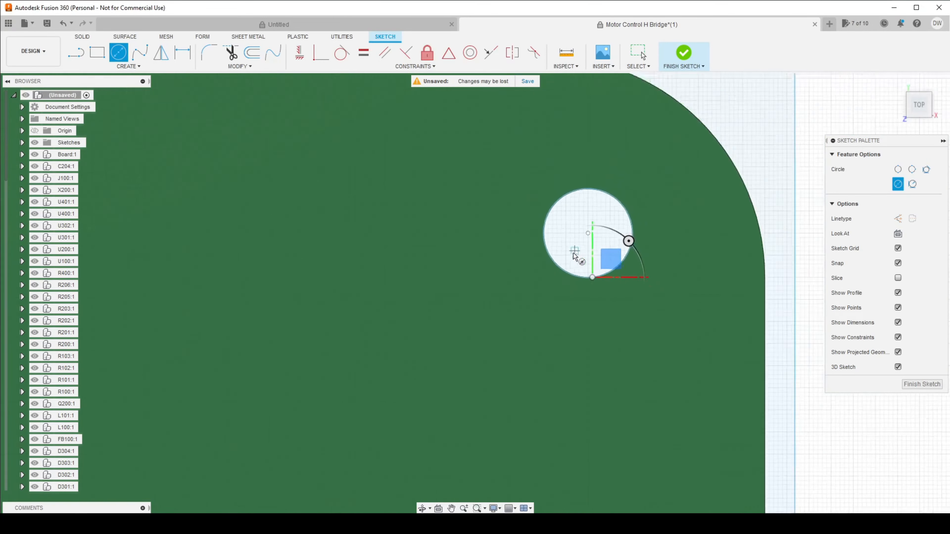
{"action": "scroll", "coordinate": [584, 257], "scroll_direction": "down", "scroll_amount": 8}
{"action": "scroll", "coordinate": [415, 369], "scroll_direction": "up", "scroll_amount": 7}
{"action": "left_click", "coordinate": [415, 370]}
{"action": "left_click", "coordinate": [441, 392]}
{"action": "key", "text": "Escape"}
Fit the two sketched circles to the mounting-hole edges at a diameter of about 2 mm.
{"action": "scroll", "coordinate": [428, 339], "scroll_direction": "up", "scroll_amount": 10}
{"action": "left_click_drag", "start_coordinate": [486, 306], "coordinate": [489, 299]}
{"action": "scroll", "coordinate": [486, 343], "scroll_direction": "down", "scroll_amount": 8}
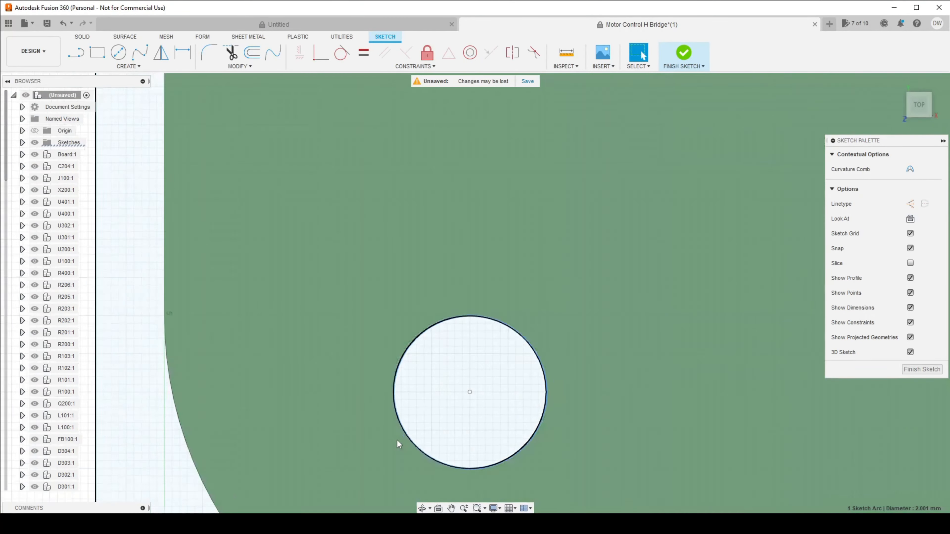
{"action": "scroll", "coordinate": [397, 440], "scroll_direction": "up", "scroll_amount": 10}
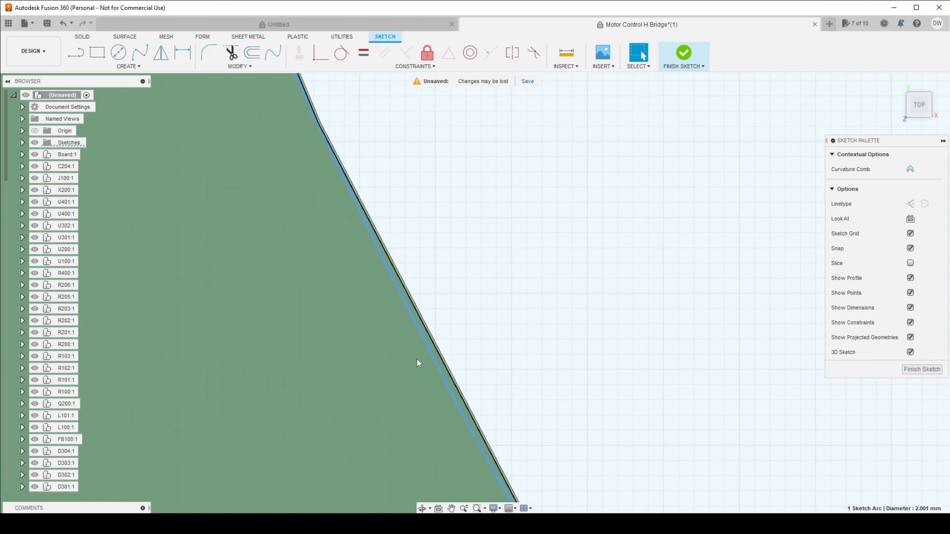
{"action": "scroll", "coordinate": [449, 283], "scroll_direction": "down", "scroll_amount": 10}
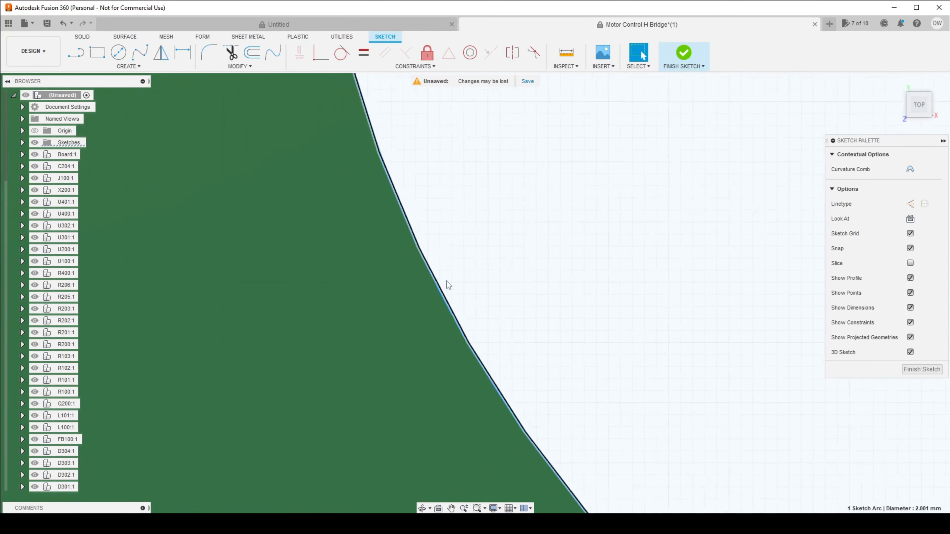
{"action": "scroll", "coordinate": [606, 299], "scroll_direction": "down", "scroll_amount": 10}
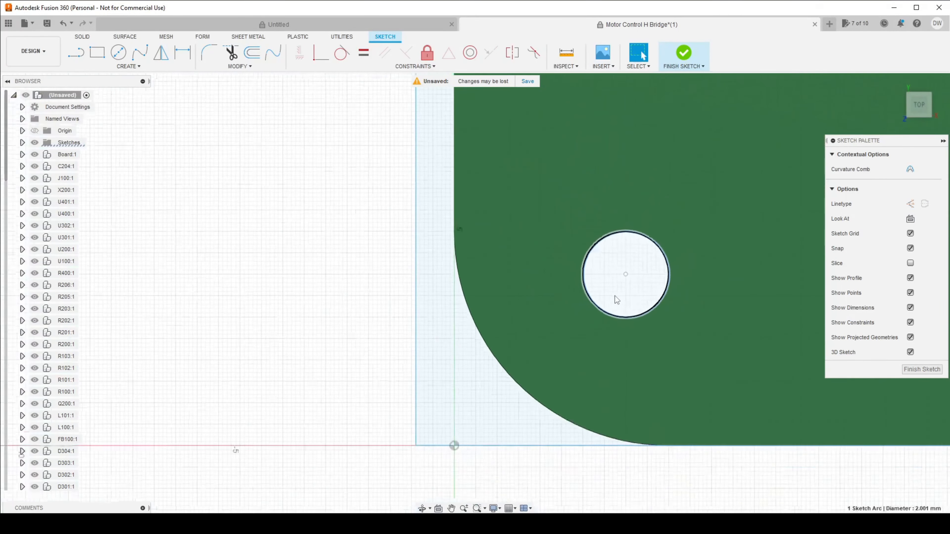
{"action": "middle_click_drag", "start_coordinate": [692, 187], "coordinate": [375, 376]}
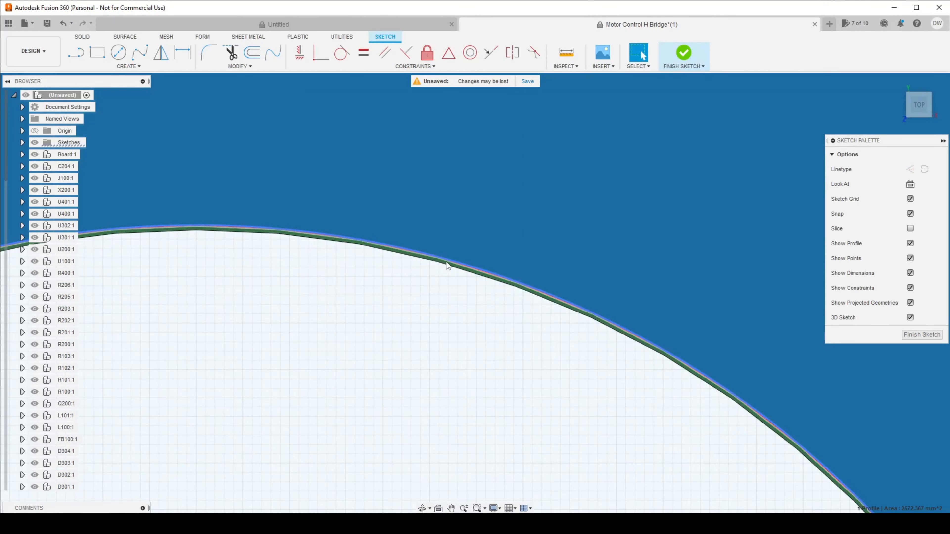
{"action": "left_click", "coordinate": [446, 263]}
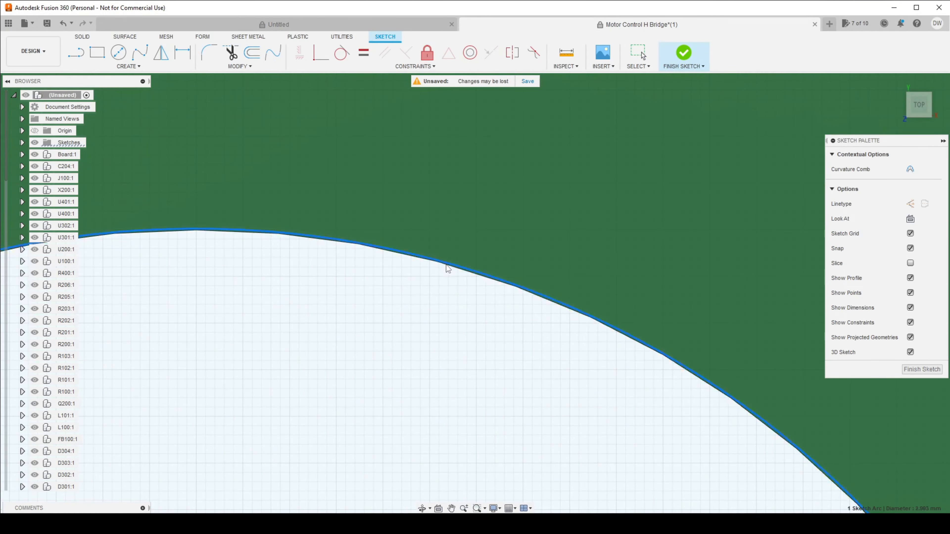
{"action": "scroll", "coordinate": [456, 321], "scroll_direction": "down", "scroll_amount": 2}
{"action": "scroll", "coordinate": [460, 329], "scroll_direction": "down", "scroll_amount": 5}
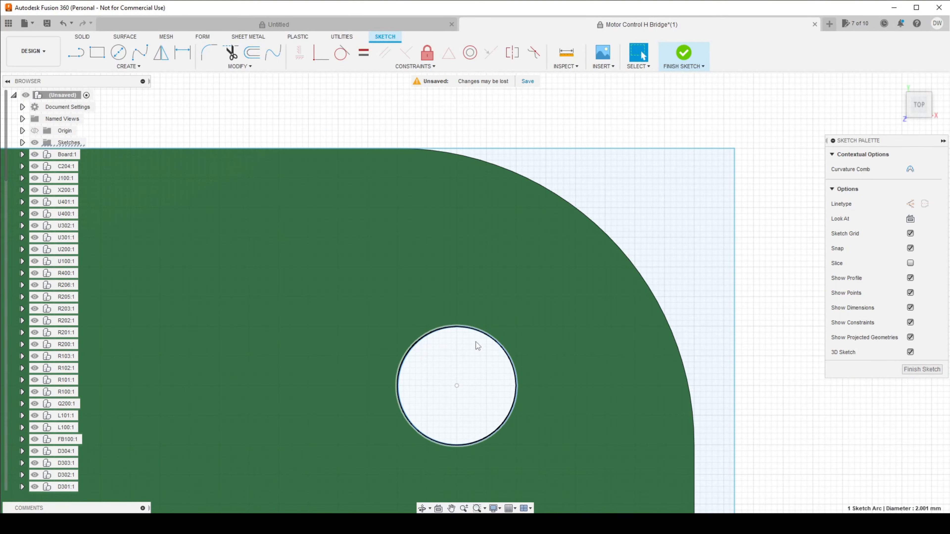
Offset the rectangle around the board to create the second outline of a thin enclosure wall.
{"action": "scroll", "coordinate": [478, 343], "scroll_direction": "down", "scroll_amount": 5}
{"action": "mouse_move", "coordinate": [556, 201]}
{"action": "middle_mouse_down"}
{"action": "mouse_move", "coordinate": [600, 168]}
{"action": "mouse_move", "coordinate": [783, 94]}
{"action": "middle_mouse_up"}
{"action": "left_click", "coordinate": [255, 54]}
{"action": "key", "text": "Escape"}
{"action": "left_click", "coordinate": [269, 175]}
{"action": "left_click", "coordinate": [252, 52]}
{"action": "left_click_drag", "start_coordinate": [270, 176], "coordinate": [269, 172]}
{"action": "scroll", "coordinate": [294, 162], "scroll_direction": "up", "scroll_amount": 5}
{"action": "left_click_drag", "start_coordinate": [559, 199], "coordinate": [558, 198]}
{"action": "key", "text": "Return"}
Draw two short lines across the wall outline, one along each side of the USB connector.
{"action": "key", "text": "l"}
{"action": "scroll", "coordinate": [318, 208], "scroll_direction": "up", "scroll_amount": 6}
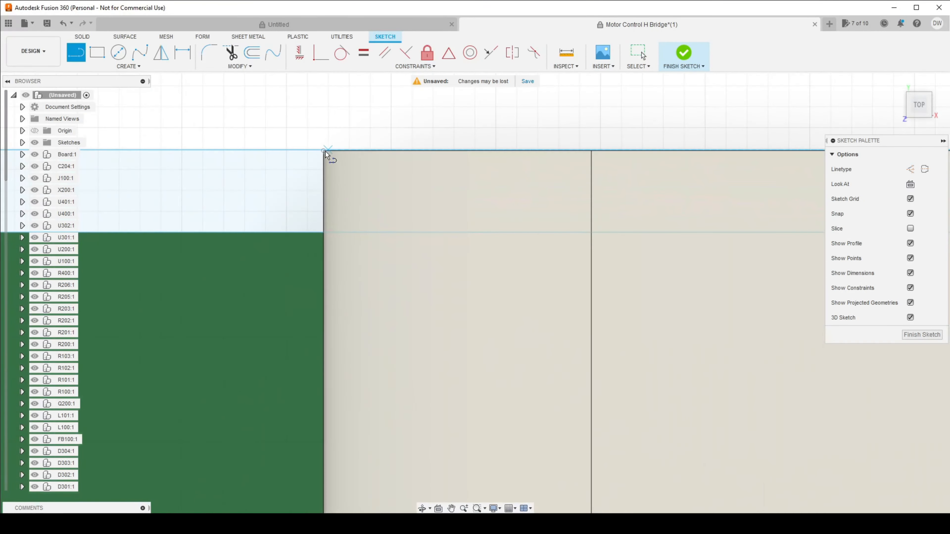
{"action": "left_click", "coordinate": [324, 150]}
{"action": "left_click", "coordinate": [324, 233]}
{"action": "scroll", "coordinate": [332, 215], "scroll_direction": "down", "scroll_amount": 8}
{"action": "scroll", "coordinate": [536, 210], "scroll_direction": "up", "scroll_amount": 4}
{"action": "scroll", "coordinate": [538, 209], "scroll_direction": "up", "scroll_amount": 6}
{"action": "left_click", "coordinate": [528, 219]}
{"action": "left_click", "coordinate": [528, 330]}
Trim the inner and outer wall lines between the connector's sides and finish the sketch.
{"action": "key", "text": "t"}
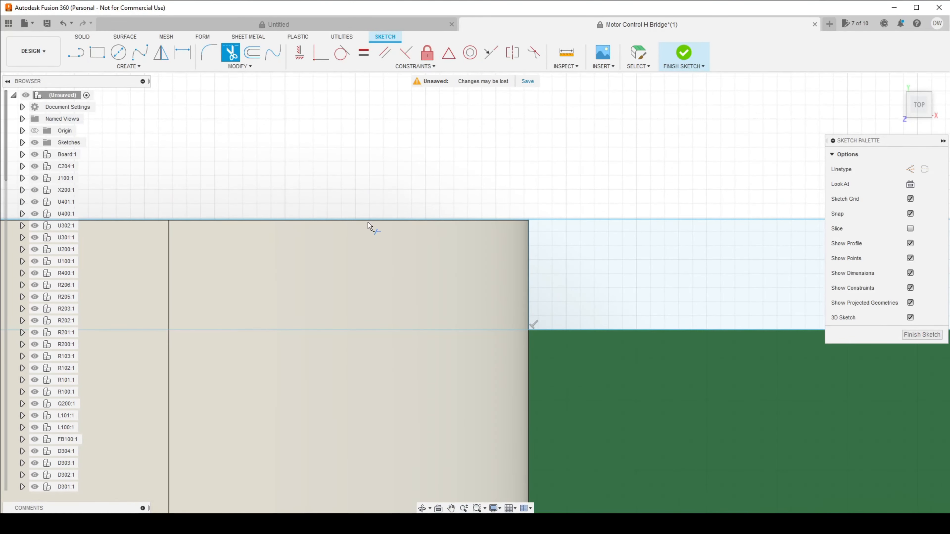
{"action": "left_click", "coordinate": [368, 220]}
{"action": "left_click", "coordinate": [378, 329]}
{"action": "scroll", "coordinate": [390, 283], "scroll_direction": "down", "scroll_amount": 8}
{"action": "mouse_move", "coordinate": [240, 194]}
{"action": "middle_mouse_down"}
{"action": "mouse_move", "coordinate": [400, 165]}
{"action": "mouse_move", "coordinate": [385, 181]}
{"action": "middle_mouse_up"}
{"action": "left_click", "coordinate": [684, 54]}
{"action": "key", "text": "e"}
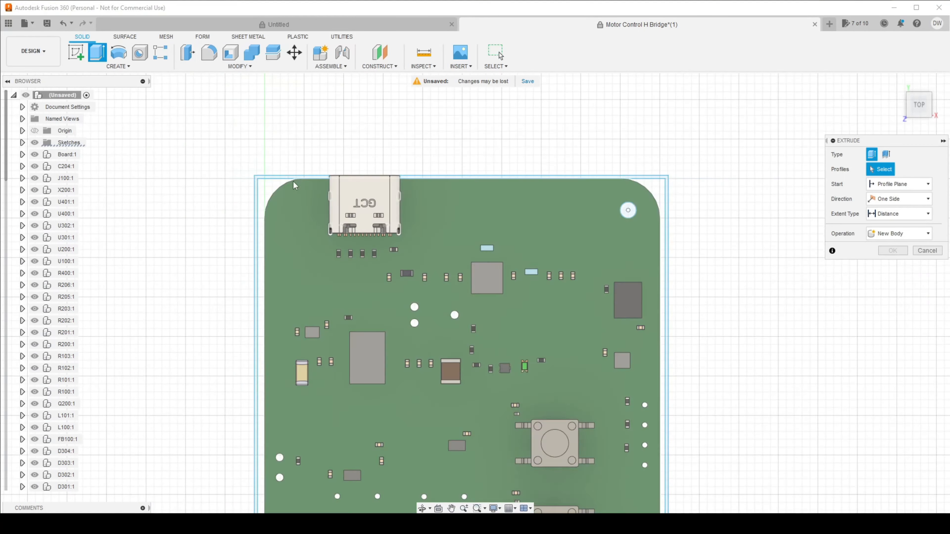
{"action": "left_click", "coordinate": [466, 177]}
{"action": "left_click_drag", "start_coordinate": [919, 105], "coordinate": [914, 90]}
{"action": "mouse_move", "coordinate": [451, 239]}
{"action": "left_mouse_down"}
{"action": "mouse_move", "coordinate": [451, 193]}
{"action": "mouse_move", "coordinate": [452, 209]}
{"action": "left_mouse_up"}
{"action": "left_click_drag", "start_coordinate": [919, 101], "coordinate": [913, 108]}
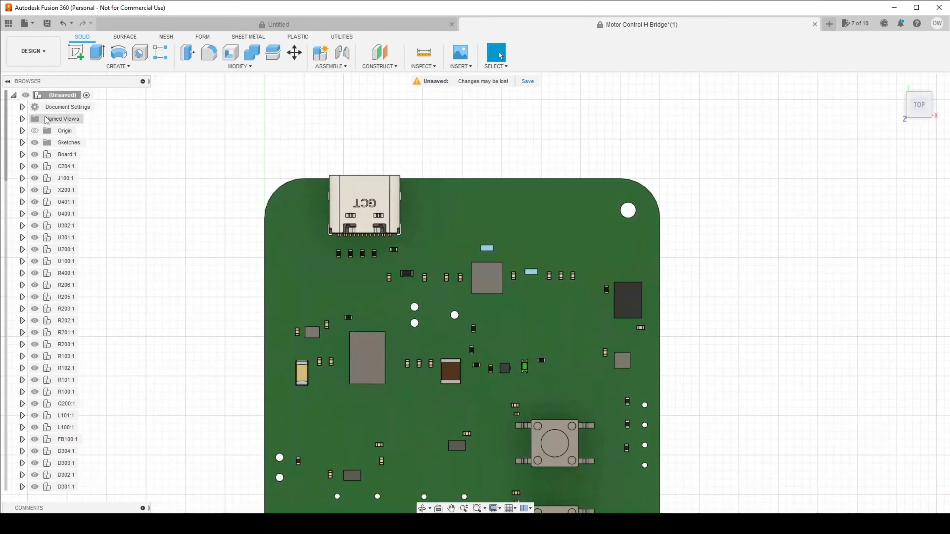
Extrude the thin wall profile around the board upward by about 6 mm as a new body.
{"action": "scroll", "coordinate": [565, 220], "scroll_direction": "up", "scroll_amount": 10}
{"action": "scroll", "coordinate": [564, 220], "scroll_direction": "down", "scroll_amount": 6}
{"action": "middle_click_drag", "start_coordinate": [461, 188], "coordinate": [318, 183]}
{"action": "scroll", "coordinate": [318, 183], "scroll_direction": "down", "scroll_amount": 4}
{"action": "key", "text": "e"}
{"action": "left_click", "coordinate": [375, 200]}
{"action": "left_click_drag", "start_coordinate": [919, 105], "coordinate": [916, 92]}
{"action": "left_click_drag", "start_coordinate": [367, 192], "coordinate": [367, 174]}
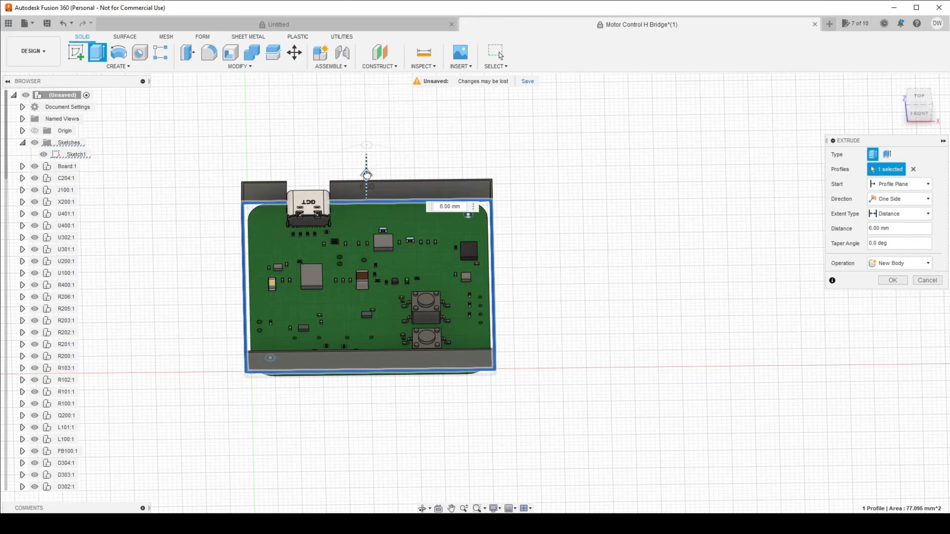
{"action": "left_click_drag", "start_coordinate": [366, 174], "coordinate": [367, 175]}
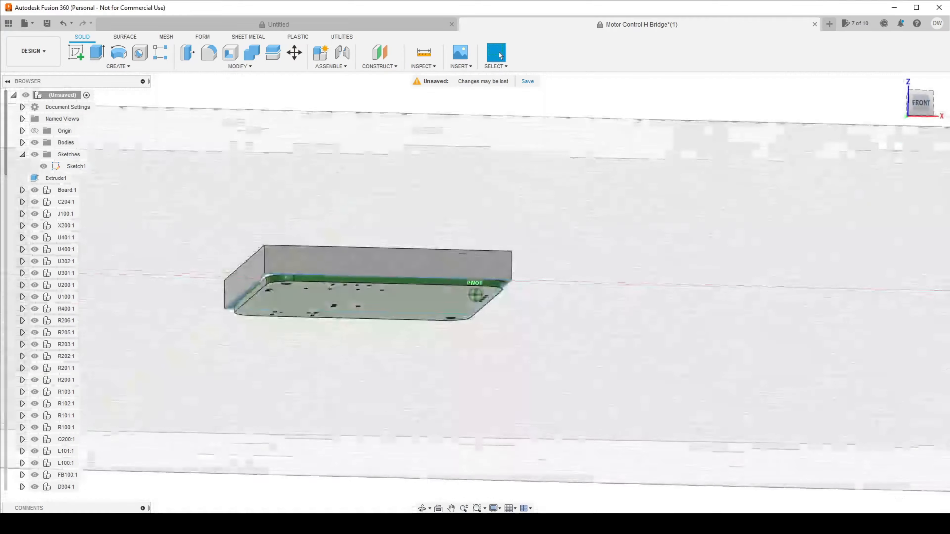
Use Press Pull to extend the underside of the enclosure wall down past the bottom of the board.
{"action": "mouse_move", "coordinate": [913, 105]}
{"action": "left_mouse_down"}
{"action": "mouse_move", "coordinate": [919, 123]}
{"action": "mouse_move", "coordinate": [928, 121]}
{"action": "mouse_move", "coordinate": [928, 105]}
{"action": "mouse_move", "coordinate": [894, 103]}
{"action": "left_mouse_up"}
{"action": "scroll", "coordinate": [426, 266], "scroll_direction": "up", "scroll_amount": 5}
{"action": "left_click", "coordinate": [187, 57]}
{"action": "scroll", "coordinate": [657, 185], "scroll_direction": "up", "scroll_amount": 2}
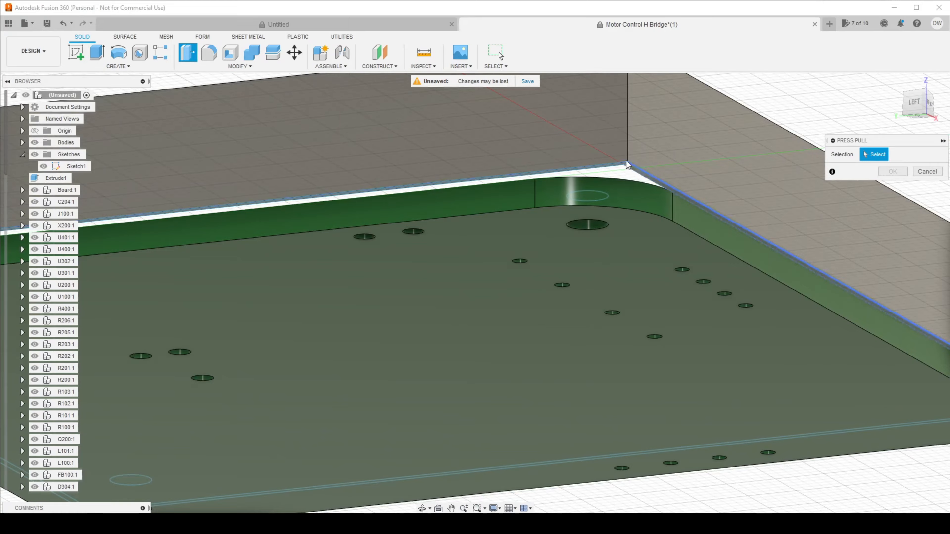
{"action": "scroll", "coordinate": [627, 165], "scroll_direction": "down", "scroll_amount": 5}
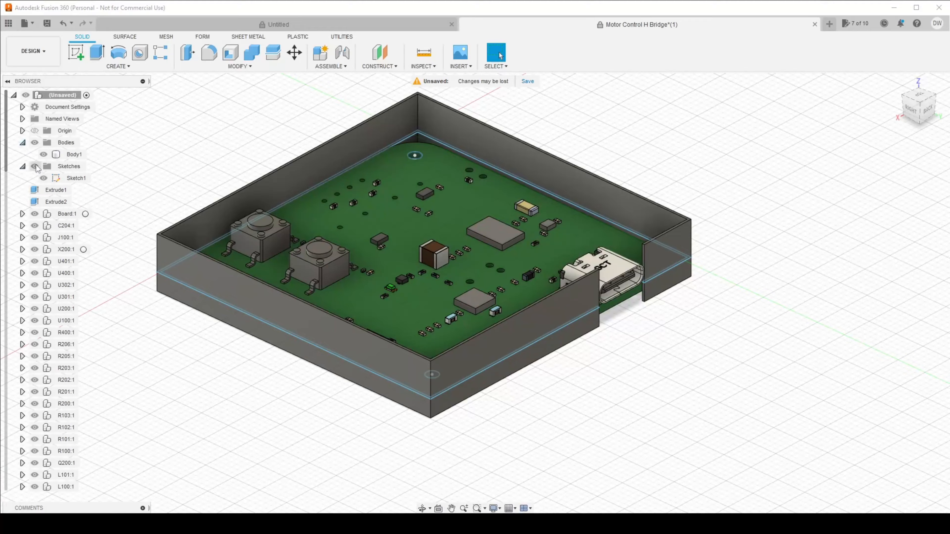
Hide the board and offset the mounting-hole circle outward by 1 mm in the first sketch.
{"action": "left_click", "coordinate": [35, 214]}
{"action": "mouse_move", "coordinate": [531, 240]}
{"action": "middle_mouse_down", "text": "shift"}
{"action": "mouse_move", "coordinate": [422, 262]}
{"action": "mouse_move", "coordinate": [404, 322]}
{"action": "middle_mouse_up", "text": "shift"}
{"action": "scroll", "coordinate": [371, 323], "scroll_direction": "up", "scroll_amount": 5}
{"action": "left_click", "coordinate": [373, 305]}
{"action": "double_click", "coordinate": [57, 180]}
{"action": "left_click", "coordinate": [257, 57]}
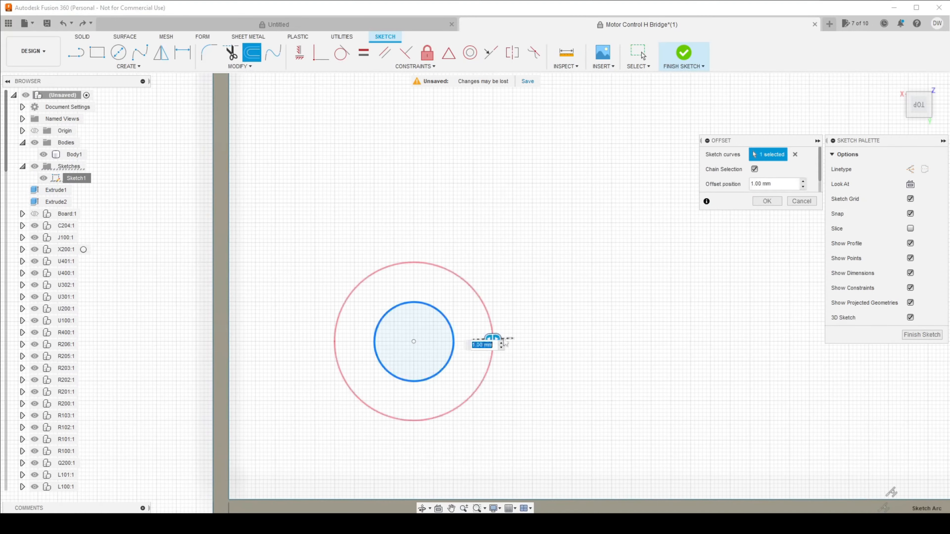
{"action": "key", "text": "Return"}
Hide the wall body and start extruding the ring profile around the mounting hole.
{"action": "scroll", "coordinate": [506, 343], "scroll_direction": "down", "scroll_amount": 6}
{"action": "scroll", "coordinate": [599, 168], "scroll_direction": "up", "scroll_amount": 4}
{"action": "mouse_move", "coordinate": [919, 109]}
{"action": "left_mouse_down"}
{"action": "mouse_move", "coordinate": [920, 91]}
{"action": "mouse_move", "coordinate": [925, 120]}
{"action": "left_mouse_up"}
{"action": "left_click", "coordinate": [43, 154]}
{"action": "left_click", "coordinate": [922, 114]}
{"action": "middle_click_drag", "start_coordinate": [617, 431], "coordinate": [594, 393]}
{"action": "left_click", "coordinate": [340, 143]}
{"action": "key", "text": "e"}
{"action": "left_click", "coordinate": [338, 142]}
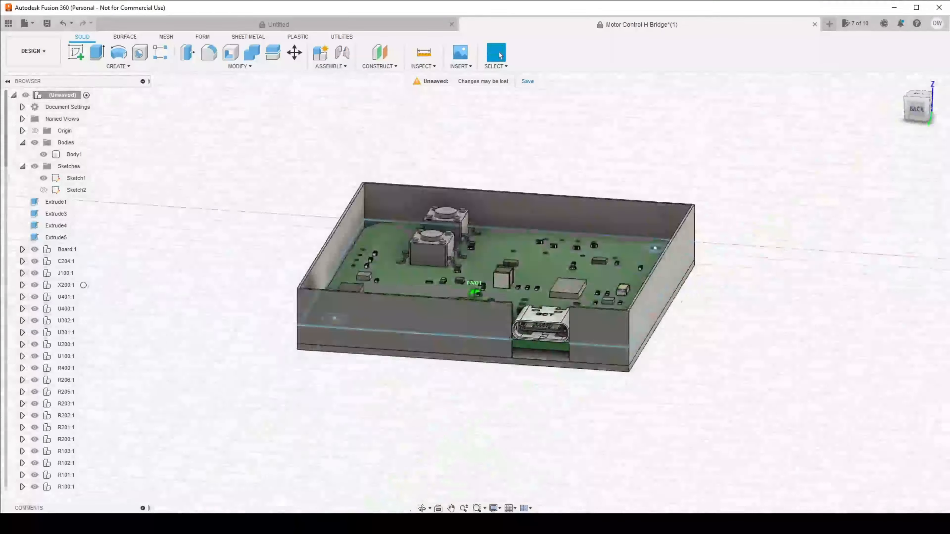
{"action": "scroll", "coordinate": [541, 322], "scroll_direction": "up", "scroll_amount": 5}
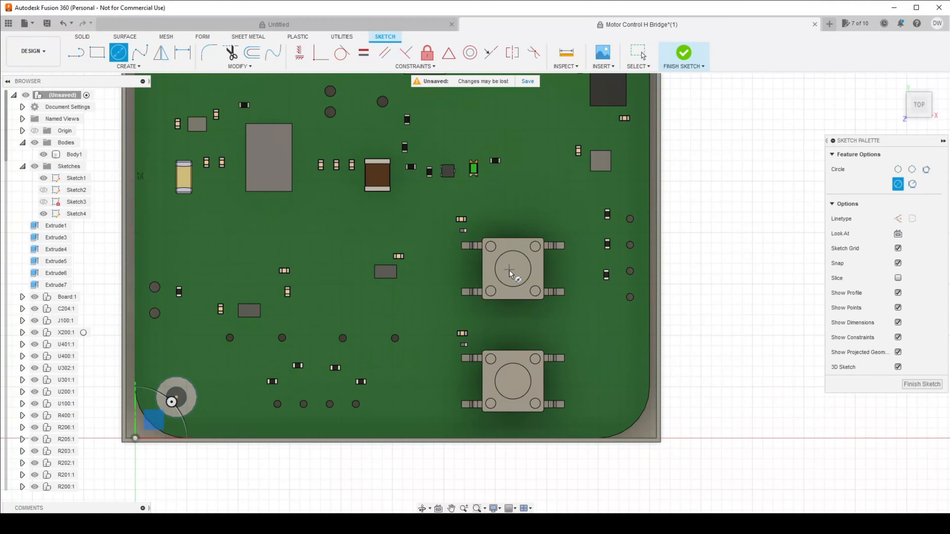
{"action": "scroll", "coordinate": [510, 270], "scroll_direction": "up", "scroll_amount": 3}
{"action": "left_click", "coordinate": [507, 267]}
{"action": "key", "text": "Escape"}
{"action": "left_click", "coordinate": [552, 282]}
{"action": "scroll", "coordinate": [491, 234], "scroll_direction": "up", "scroll_amount": 4}
{"action": "left_click", "coordinate": [517, 226]}
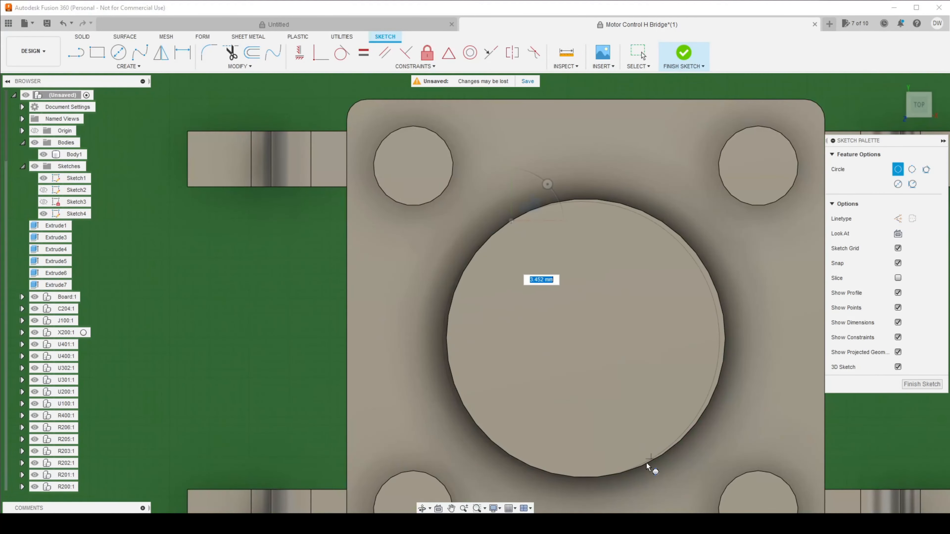
{"action": "key", "text": "Escape"}
{"action": "left_click", "coordinate": [588, 339]}
Draw a circle across two opposite edge points of the push button's round cap.
{"action": "scroll", "coordinate": [580, 329], "scroll_direction": "down", "scroll_amount": 5}
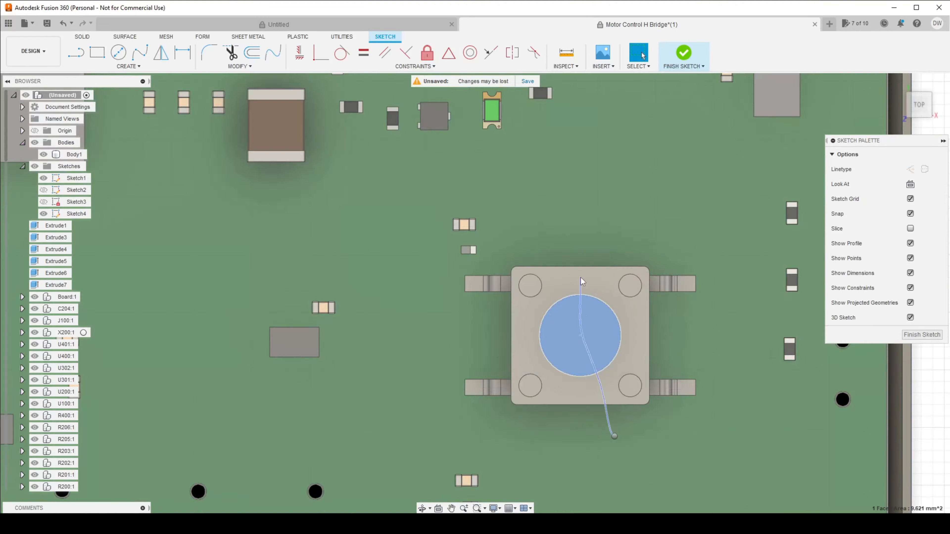
{"action": "middle_click_drag", "start_coordinate": [582, 281], "coordinate": [565, 82]}
{"action": "right_click", "coordinate": [544, 142]}
{"action": "key", "text": "c"}
{"action": "scroll", "coordinate": [562, 393], "scroll_direction": "up", "scroll_amount": 5}
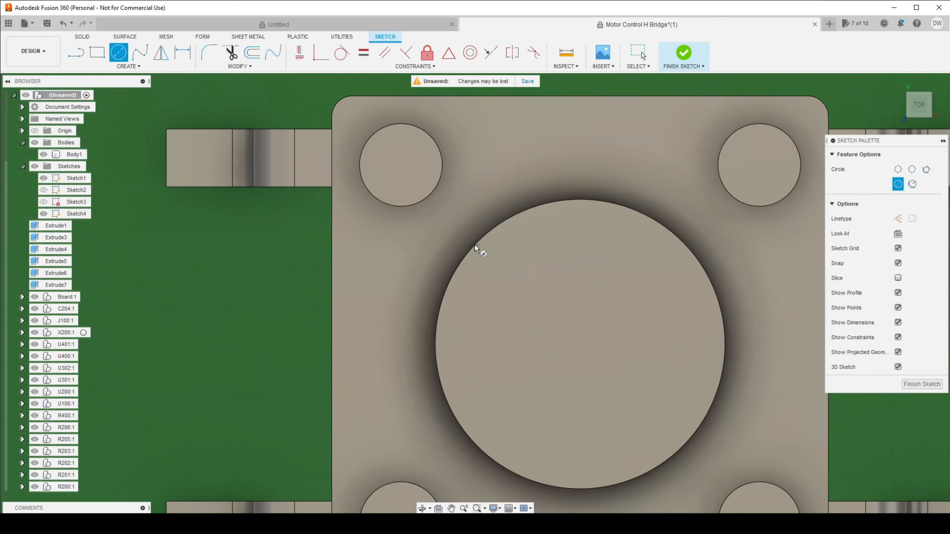
{"action": "left_click", "coordinate": [898, 170]}
{"action": "left_click", "coordinate": [487, 233]}
{"action": "left_click", "coordinate": [674, 456]}
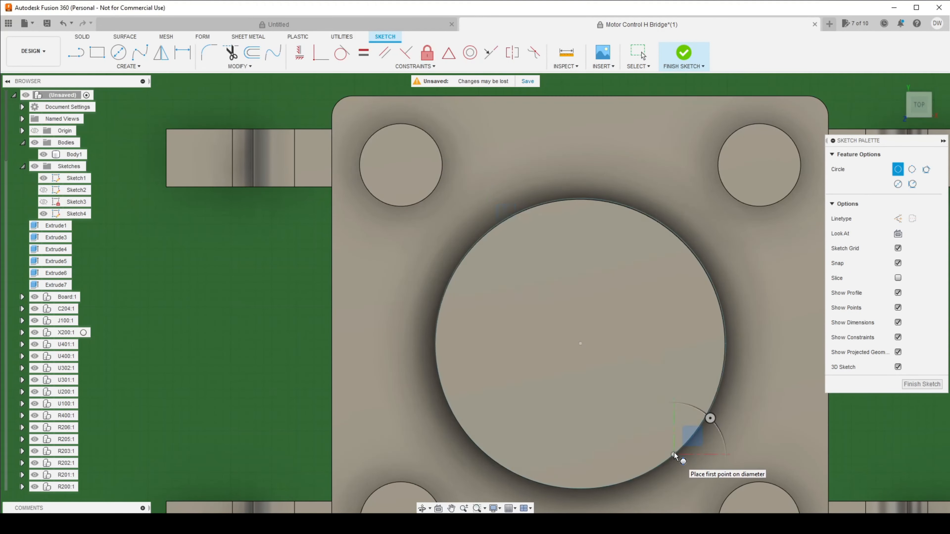
{"action": "key", "text": "Escape"}
Finish the button circle sketch and hide the board.
{"action": "scroll", "coordinate": [598, 238], "scroll_direction": "up", "scroll_amount": 1}
{"action": "left_click", "coordinate": [611, 238]}
{"action": "scroll", "coordinate": [611, 239], "scroll_direction": "down", "scroll_amount": 6}
{"action": "middle_click_drag", "start_coordinate": [599, 259], "coordinate": [570, 197], "text": "shift"}
{"action": "left_click", "coordinate": [684, 52]}
{"action": "left_click", "coordinate": [35, 296]}
Hide the first sketch and move the button circle sketch upward.
{"action": "mouse_move", "coordinate": [374, 319]}
{"action": "middle_mouse_down", "text": "shift"}
{"action": "mouse_move", "coordinate": [422, 157]}
{"action": "mouse_move", "coordinate": [374, 285]}
{"action": "middle_mouse_up", "text": "shift"}
{"action": "left_click", "coordinate": [76, 214]}
{"action": "left_click", "coordinate": [295, 53]}
{"action": "left_click", "coordinate": [43, 178]}
{"action": "left_click", "coordinate": [913, 169]}
{"action": "mouse_move", "coordinate": [921, 109]}
{"action": "left_mouse_down"}
{"action": "mouse_move", "coordinate": [919, 81]}
{"action": "mouse_move", "coordinate": [921, 131]}
{"action": "left_mouse_up"}
{"action": "left_click", "coordinate": [589, 382]}
{"action": "left_click_drag", "start_coordinate": [568, 186], "coordinate": [576, 134]}
{"action": "mouse_move", "coordinate": [913, 112]}
{"action": "left_mouse_down"}
{"action": "mouse_move", "coordinate": [907, 89]}
{"action": "mouse_move", "coordinate": [892, 92]}
{"action": "mouse_move", "coordinate": [910, 99]}
{"action": "mouse_move", "coordinate": [917, 121]}
{"action": "left_mouse_up"}
{"action": "left_click", "coordinate": [893, 320]}
Sketch a rectangle on the horizontal plane spanning the outer corners of the enclosure walls, and finish the sketch.
{"action": "left_click", "coordinate": [918, 99]}
{"action": "left_click", "coordinate": [76, 52]}
{"action": "left_click", "coordinate": [365, 262]}
{"action": "key", "text": "r"}
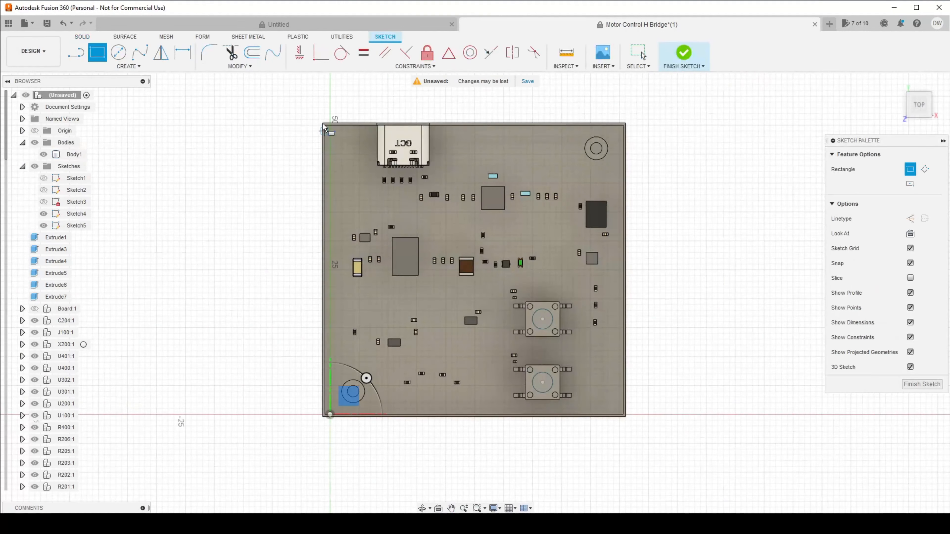
{"action": "left_click", "coordinate": [324, 413]}
{"action": "middle_click_drag", "start_coordinate": [785, 106], "coordinate": [733, 161]}
{"action": "scroll", "coordinate": [727, 153], "scroll_direction": "up", "scroll_amount": 10}
{"action": "left_click", "coordinate": [727, 151]}
{"action": "key", "text": "Escape"}
{"action": "scroll", "coordinate": [594, 274], "scroll_direction": "down", "scroll_amount": 10}
{"action": "left_click", "coordinate": [683, 53]}
Move the new rectangle sketch up 6 mm along Z to the top of the walls.
{"action": "left_click_drag", "start_coordinate": [919, 105], "coordinate": [917, 86]}
{"action": "key", "text": "m"}
{"action": "left_click", "coordinate": [624, 354]}
{"action": "scroll", "coordinate": [563, 320], "scroll_direction": "up", "scroll_amount": 10}
{"action": "left_click_drag", "start_coordinate": [416, 295], "coordinate": [416, 214]}
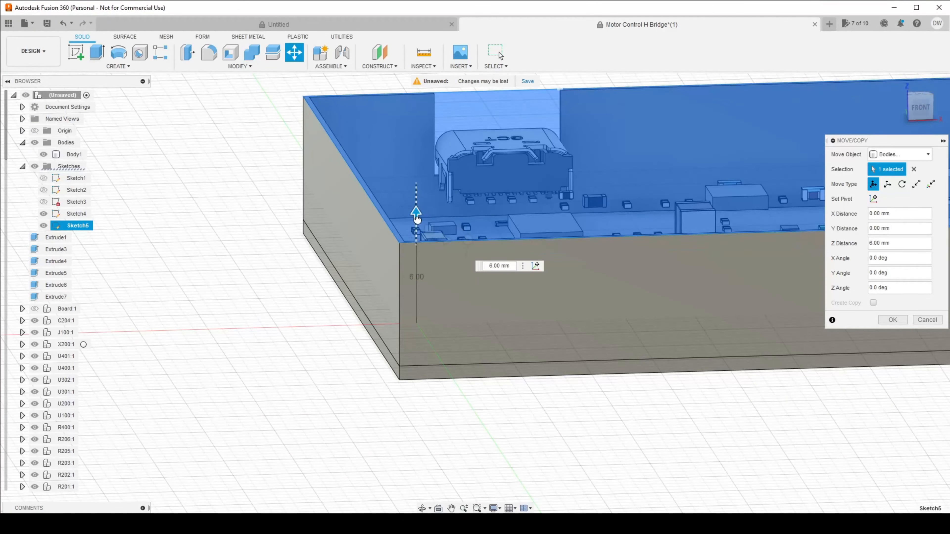
{"action": "left_click", "coordinate": [893, 320]}
Extrude the raised rectangle into a lid covering the enclosure.
{"action": "left_click_drag", "start_coordinate": [920, 107], "coordinate": [918, 124]}
{"action": "scroll", "coordinate": [583, 222], "scroll_direction": "down", "scroll_amount": 8}
{"action": "key", "text": "e"}
{"action": "left_click", "coordinate": [546, 255]}
{"action": "left_click", "coordinate": [893, 280]}
Extrude the two button circles upward into cylinders with the enclosure body temporarily hidden, and show that body again.
{"action": "left_click", "coordinate": [69, 217]}
{"action": "key", "text": "e"}
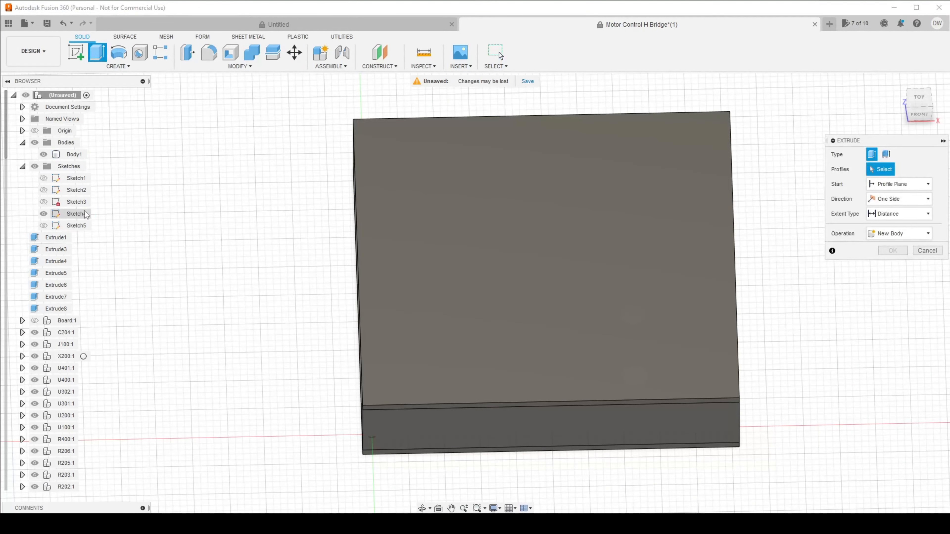
{"action": "left_click", "coordinate": [43, 154]}
{"action": "left_click", "coordinate": [633, 314]}
{"action": "left_click", "coordinate": [635, 375]}
{"action": "left_click_drag", "start_coordinate": [633, 298], "coordinate": [632, 262]}
{"action": "left_click", "coordinate": [893, 279]}
{"action": "left_click", "coordinate": [44, 154]}
Use Extrude to cut the two round button openings through the enclosure lid.
{"action": "left_click", "coordinate": [635, 340]}
{"action": "left_click", "coordinate": [635, 367], "text": "ctrl"}
{"action": "left_click", "coordinate": [633, 305], "text": "ctrl"}
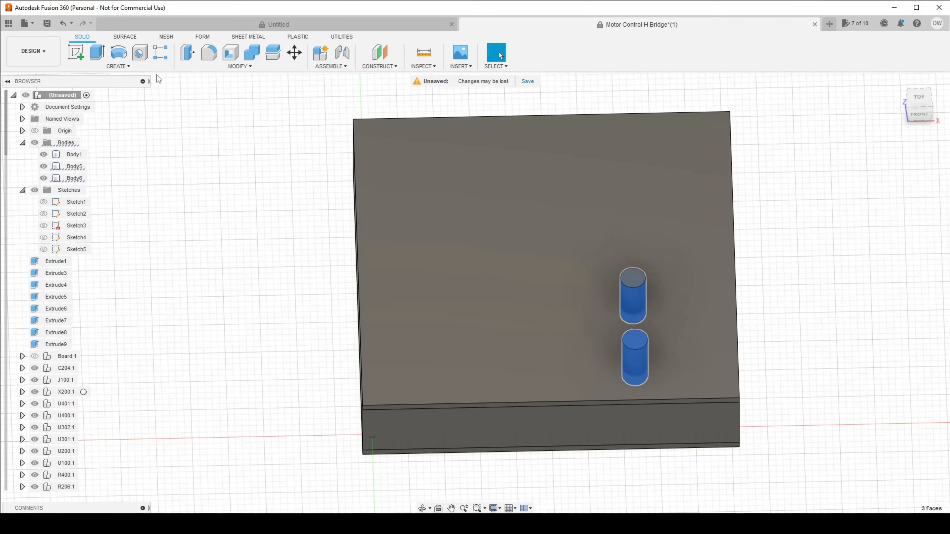
{"action": "left_click", "coordinate": [893, 295]}
{"action": "middle_click_drag", "start_coordinate": [795, 221], "coordinate": [789, 292], "text": "shift"}
{"action": "left_click", "coordinate": [920, 105]}
{"action": "middle_click_drag", "start_coordinate": [560, 364], "coordinate": [683, 276]}
{"action": "scroll", "coordinate": [683, 276], "scroll_direction": "up", "scroll_amount": 3}
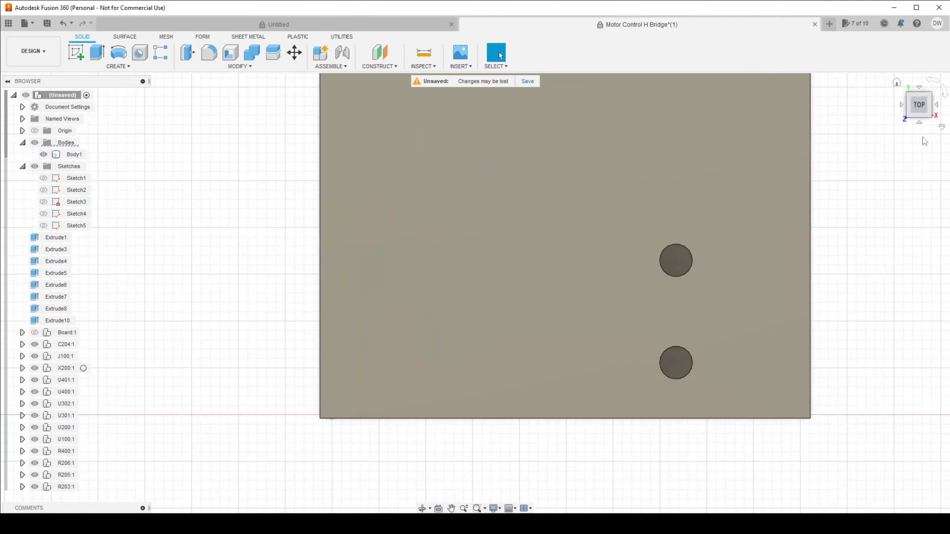
Extrude the lid's top face 3 mm downward as a cut to remove the lid from the enclosure.
{"action": "left_click_drag", "start_coordinate": [917, 105], "coordinate": [930, 76]}
{"action": "middle_click_drag", "start_coordinate": [681, 142], "coordinate": [834, 258]}
{"action": "middle_click_drag", "start_coordinate": [884, 128], "coordinate": [865, 171], "text": "shift"}
{"action": "mouse_move", "coordinate": [911, 104]}
{"action": "left_mouse_down"}
{"action": "mouse_move", "coordinate": [931, 135]}
{"action": "mouse_move", "coordinate": [945, 118]}
{"action": "left_mouse_up"}
{"action": "mouse_move", "coordinate": [932, 107]}
{"action": "left_mouse_down"}
{"action": "mouse_move", "coordinate": [942, 128]}
{"action": "mouse_move", "coordinate": [935, 120]}
{"action": "left_mouse_up"}
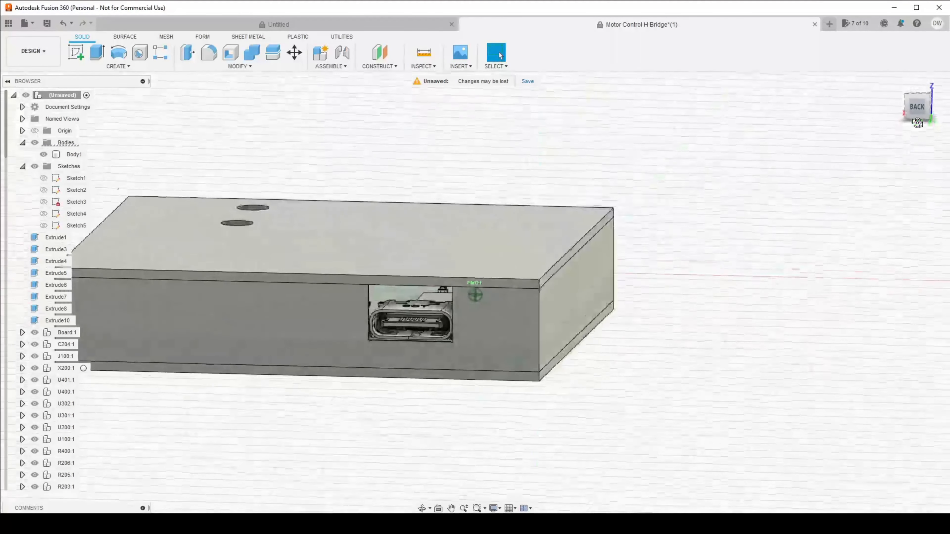
{"action": "left_click", "coordinate": [365, 236]}
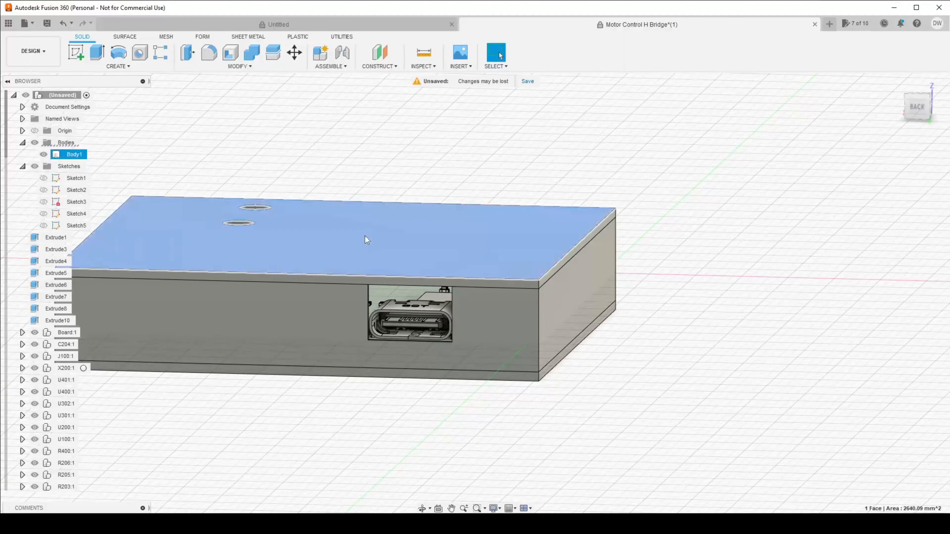
{"action": "left_click", "coordinate": [96, 56]}
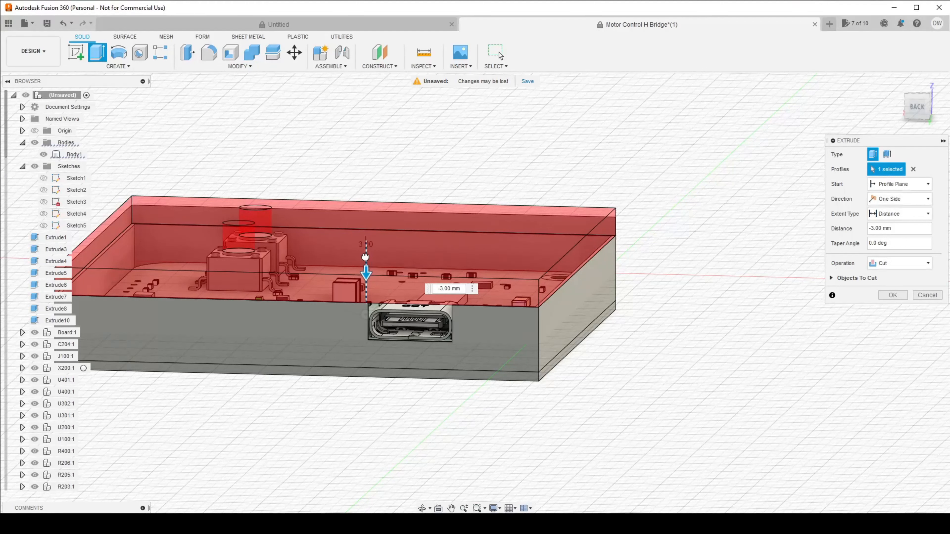
{"action": "key", "text": "Return"}
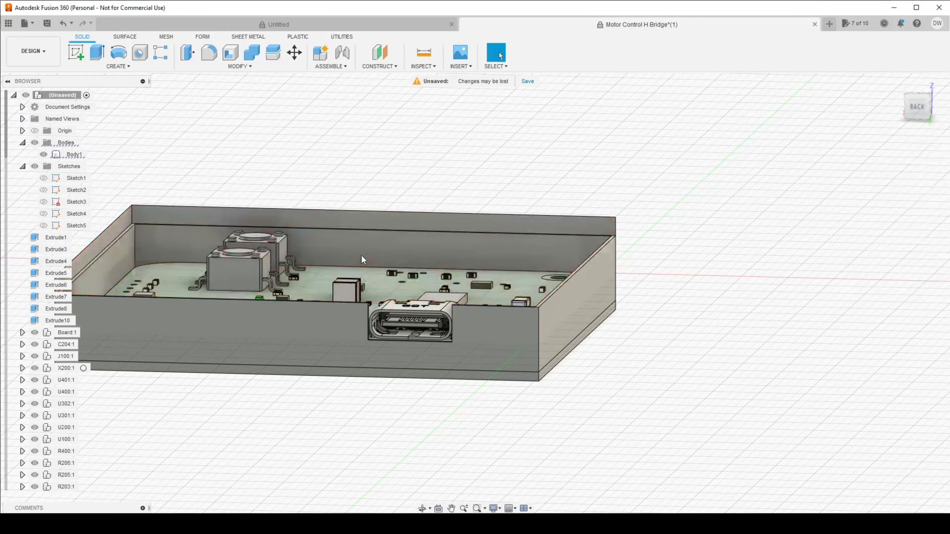
Examine the open enclosure and the fit of the board inside it, from above and at an angle.
{"action": "left_click", "coordinate": [490, 241]}
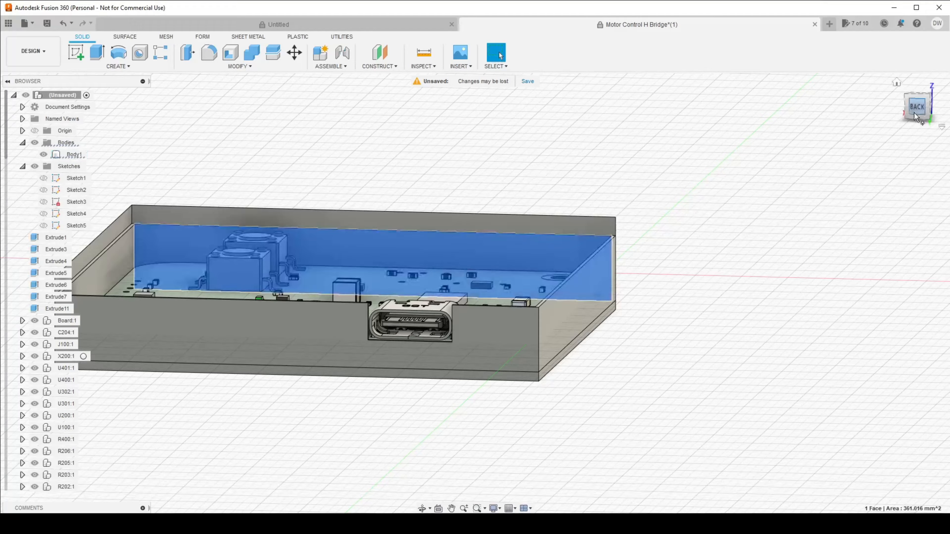
{"action": "mouse_move", "coordinate": [914, 113]}
{"action": "left_mouse_down"}
{"action": "mouse_move", "coordinate": [876, 96]}
{"action": "mouse_move", "coordinate": [851, 129]}
{"action": "mouse_move", "coordinate": [842, 103]}
{"action": "mouse_move", "coordinate": [870, 125]}
{"action": "mouse_move", "coordinate": [870, 112]}
{"action": "left_mouse_up"}
{"action": "middle_click_drag", "start_coordinate": [652, 165], "coordinate": [543, 161]}
{"action": "left_click", "coordinate": [670, 219]}
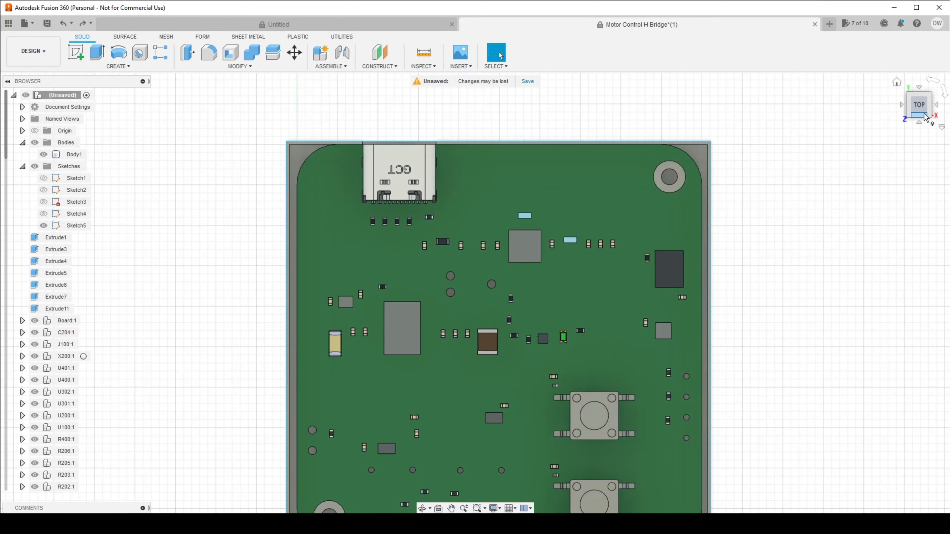
{"action": "left_click", "coordinate": [925, 118]}
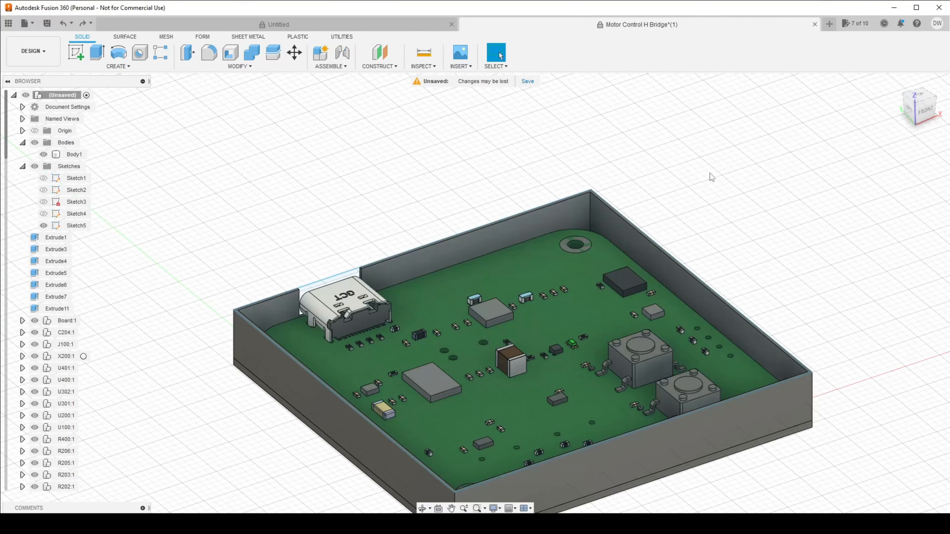
{"action": "left_click", "coordinate": [921, 97]}
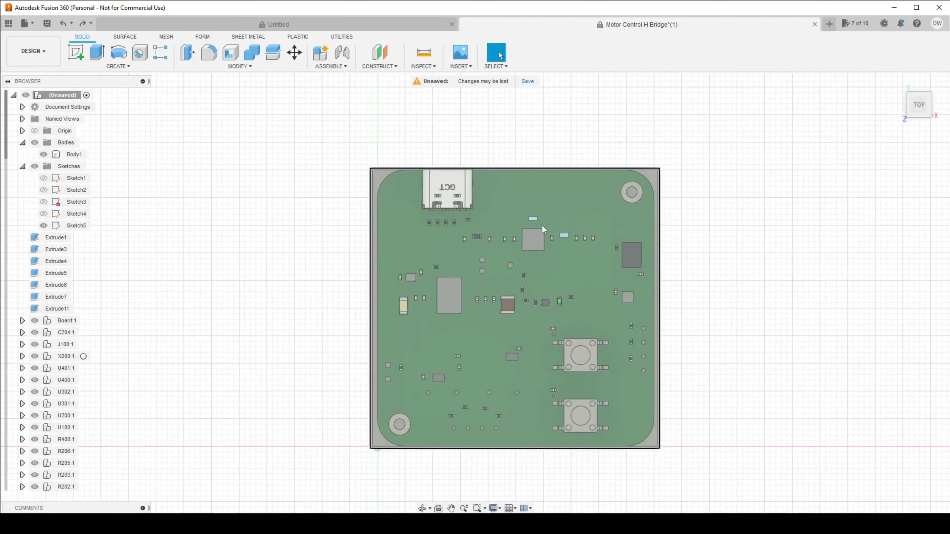
{"action": "left_click", "coordinate": [468, 219]}
{"action": "scroll", "coordinate": [441, 215], "scroll_direction": "up", "scroll_amount": 3}
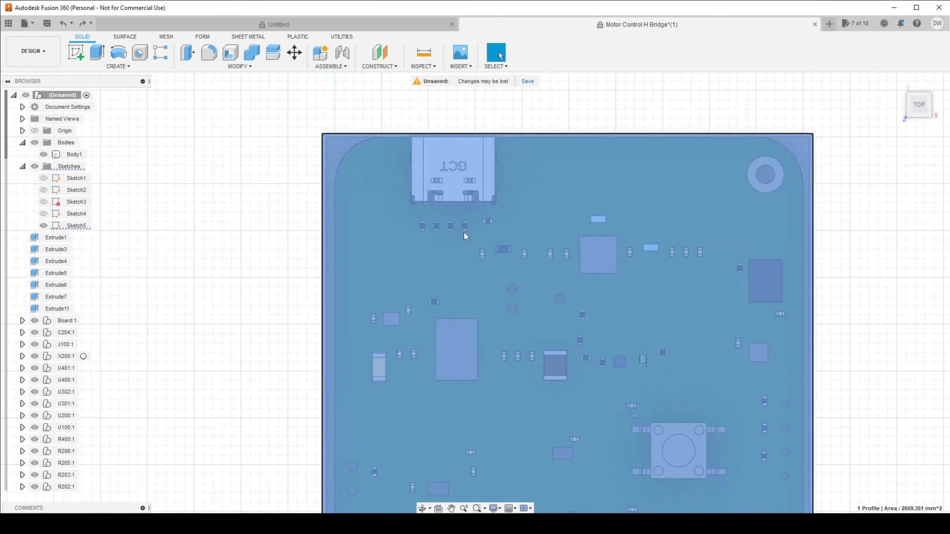
{"action": "scroll", "coordinate": [464, 233], "scroll_direction": "down", "scroll_amount": 2}
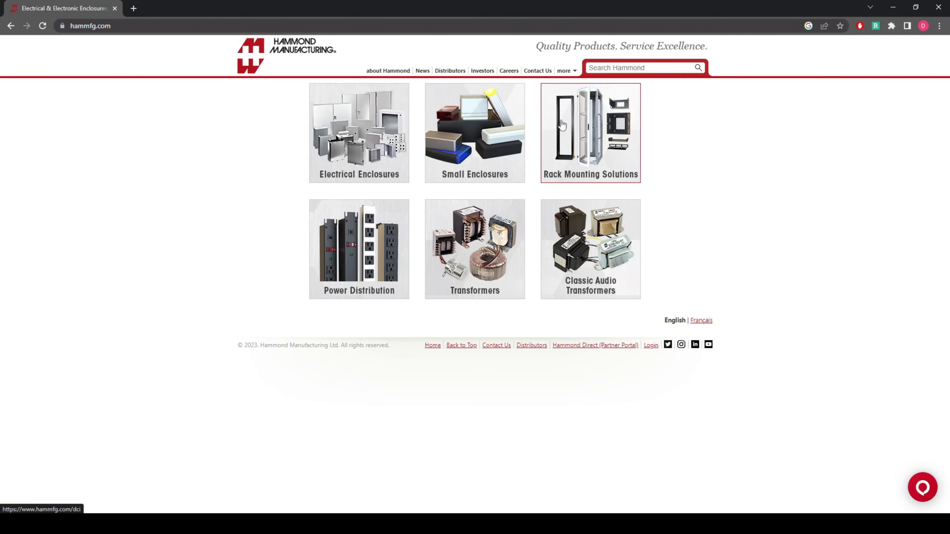
Switch to the Hammond Manufacturing website and open the Plastic Enclosures category under Small Enclosures.
{"action": "left_click", "coordinate": [496, 140]}
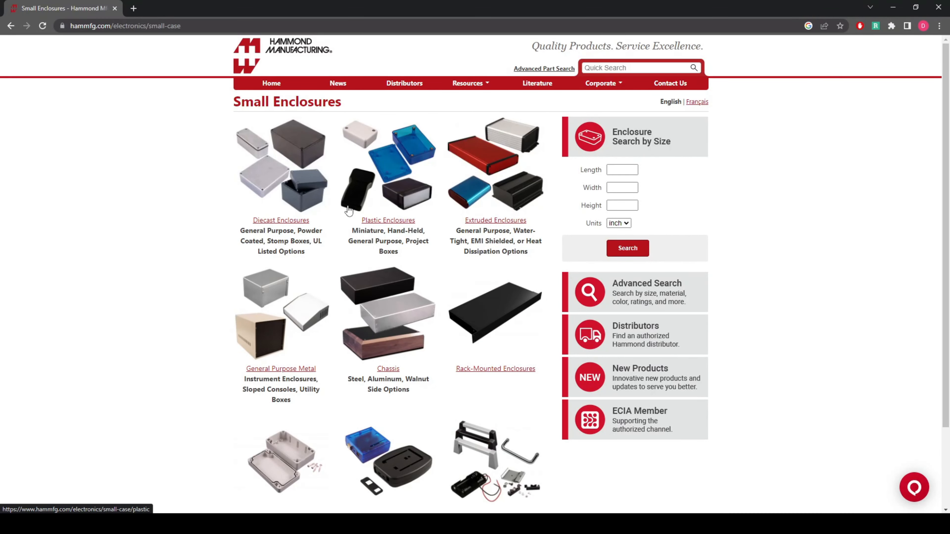
{"action": "scroll", "coordinate": [348, 212], "scroll_direction": "down", "scroll_amount": 3}
{"action": "scroll", "coordinate": [342, 226], "scroll_direction": "up", "scroll_amount": 3}
{"action": "left_click", "coordinate": [384, 220]}
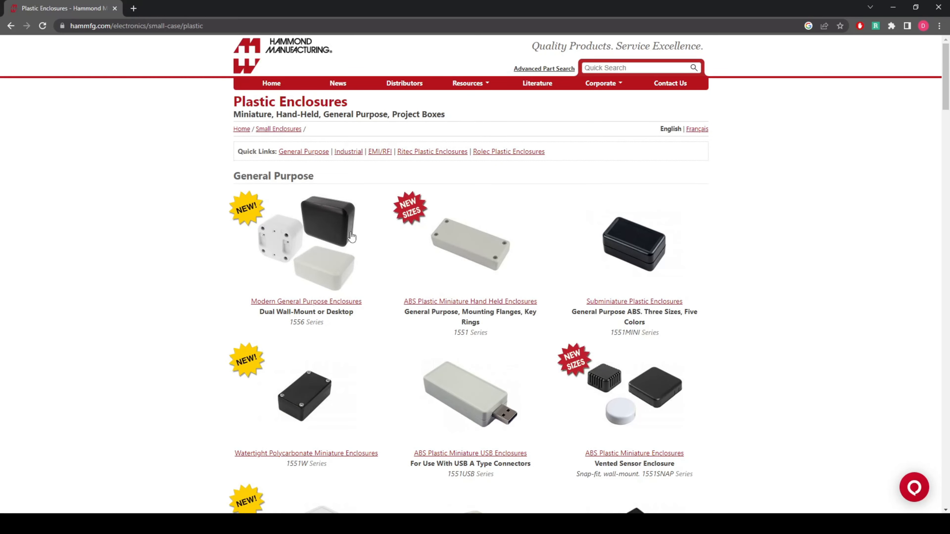
Open the ABS Plastic Miniature Hand Held Enclosures series 1551 and bring up the details of part 1551RBK.
{"action": "scroll", "coordinate": [348, 239], "scroll_direction": "down", "scroll_amount": 3}
{"action": "scroll", "coordinate": [471, 123], "scroll_direction": "down", "scroll_amount": 3}
{"action": "left_click", "coordinate": [493, 102]}
{"action": "scroll", "coordinate": [445, 191], "scroll_direction": "down", "scroll_amount": 12}
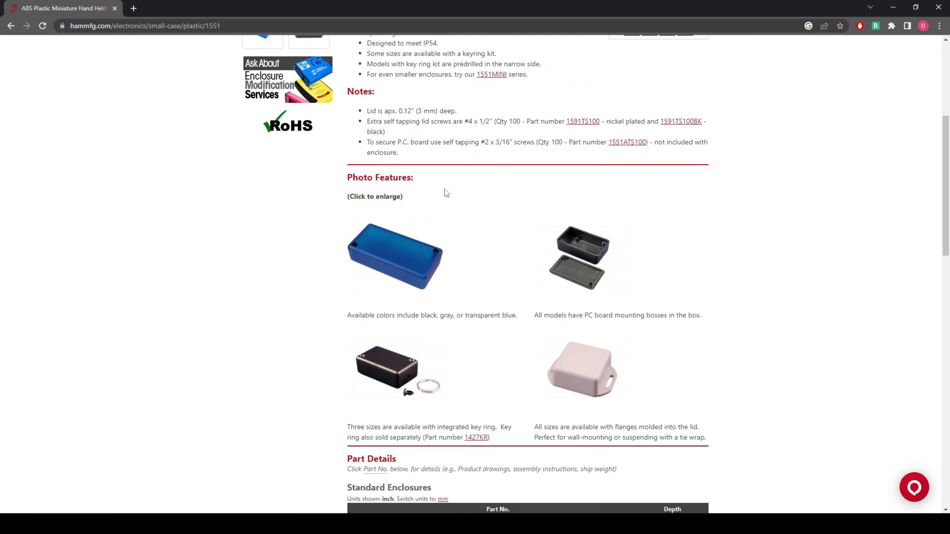
{"action": "left_click", "coordinate": [589, 221]}
{"action": "left_click", "coordinate": [404, 403]}
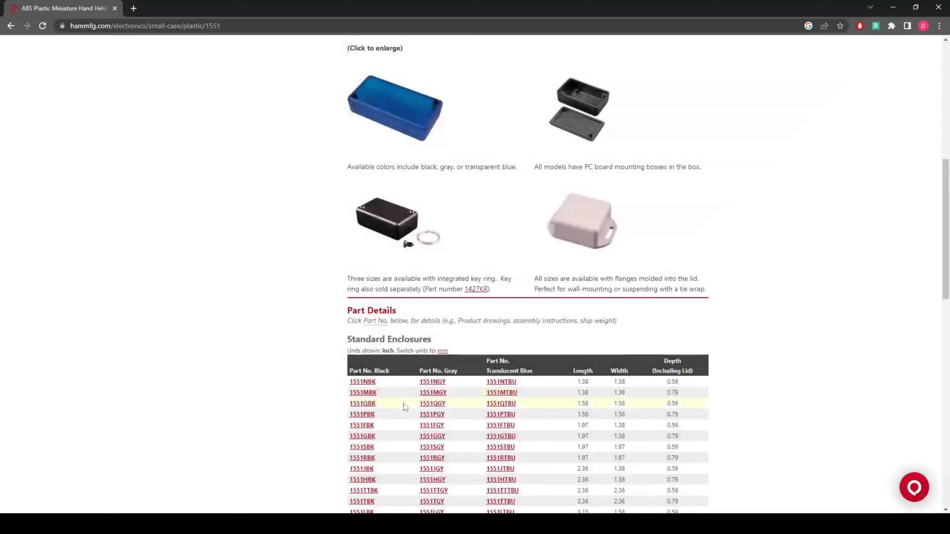
{"action": "scroll", "coordinate": [386, 356], "scroll_direction": "down", "scroll_amount": 4}
{"action": "left_click", "coordinate": [365, 307]}
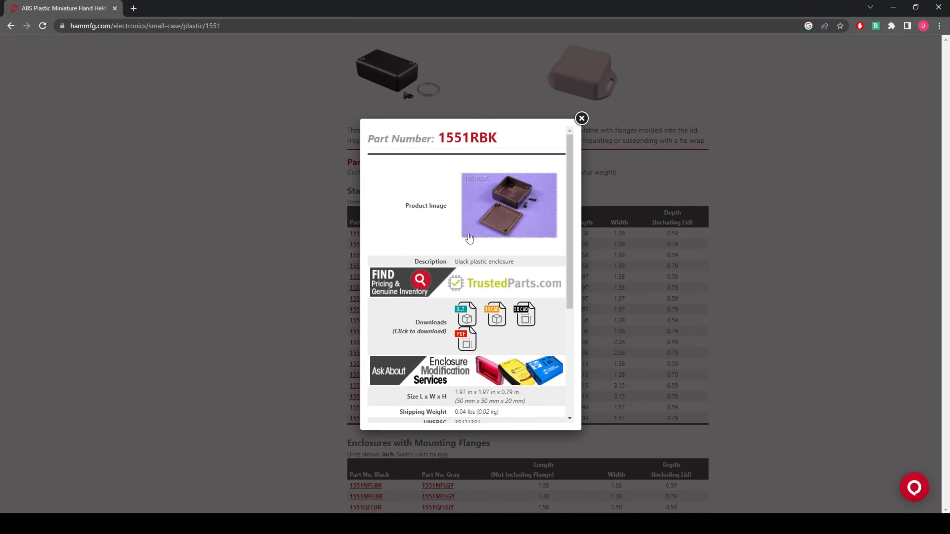
Download the 3D CAD files of the 1551RBK, open 1551RBK.zip and pick the 1551R.stp file.
{"action": "scroll", "coordinate": [511, 261], "scroll_direction": "down", "scroll_amount": 1}
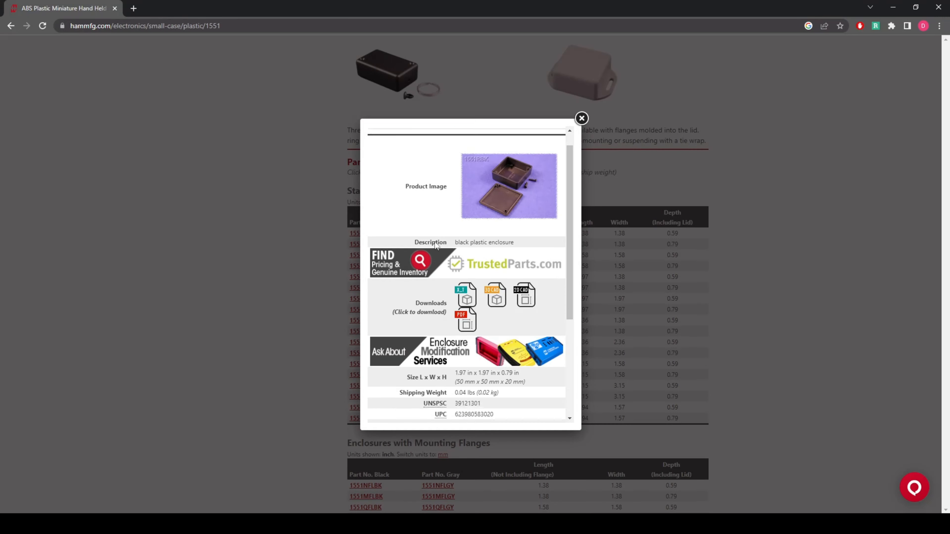
{"action": "scroll", "coordinate": [434, 242], "scroll_direction": "up", "scroll_amount": 1}
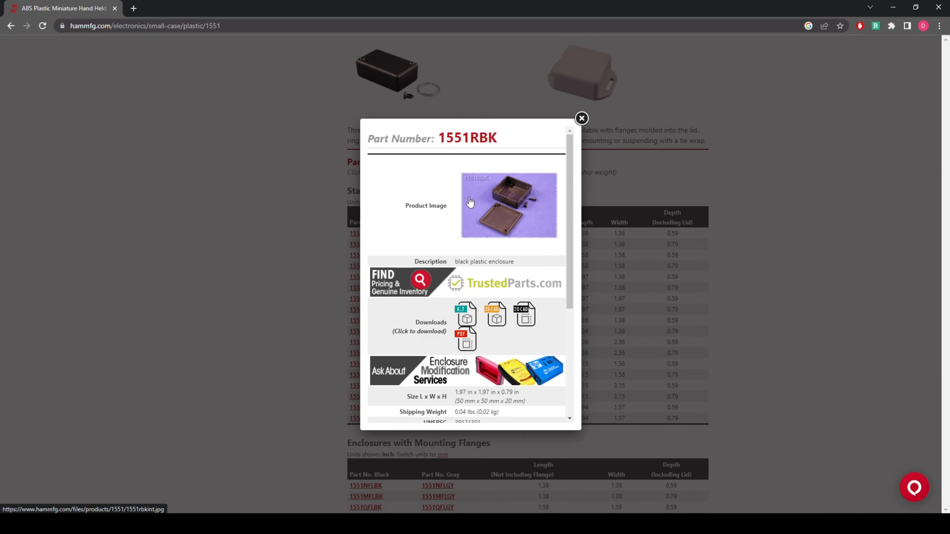
{"action": "left_click", "coordinate": [495, 315]}
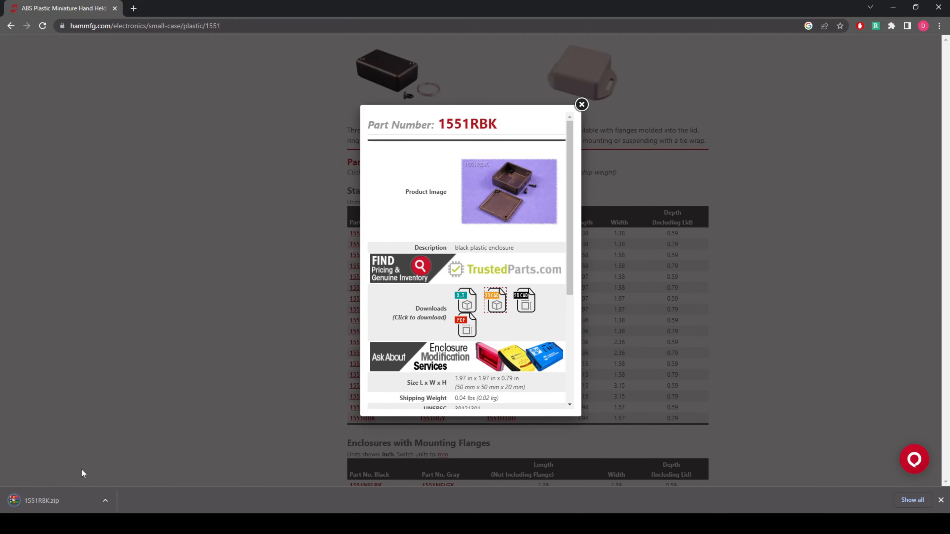
{"action": "left_click", "coordinate": [56, 502]}
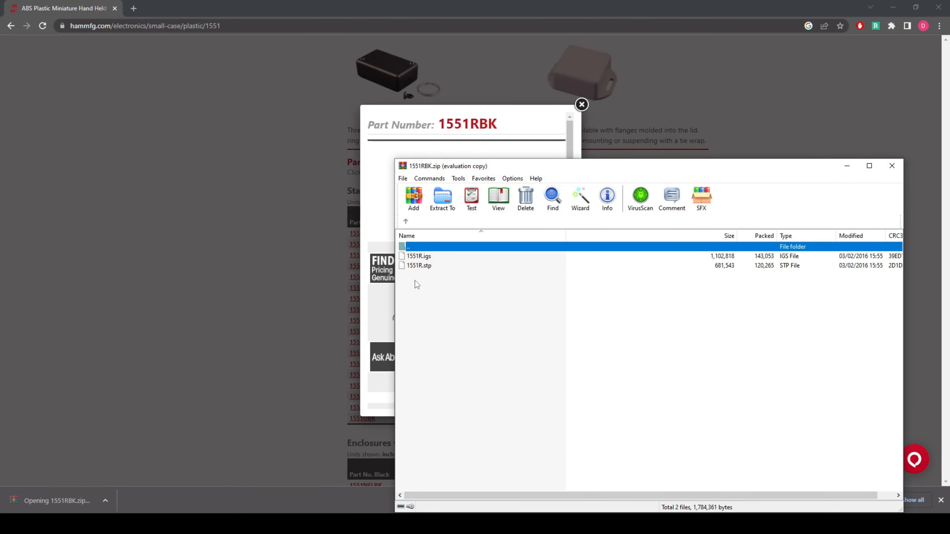
{"action": "left_click", "coordinate": [434, 266]}
{"action": "left_click", "coordinate": [724, 301]}
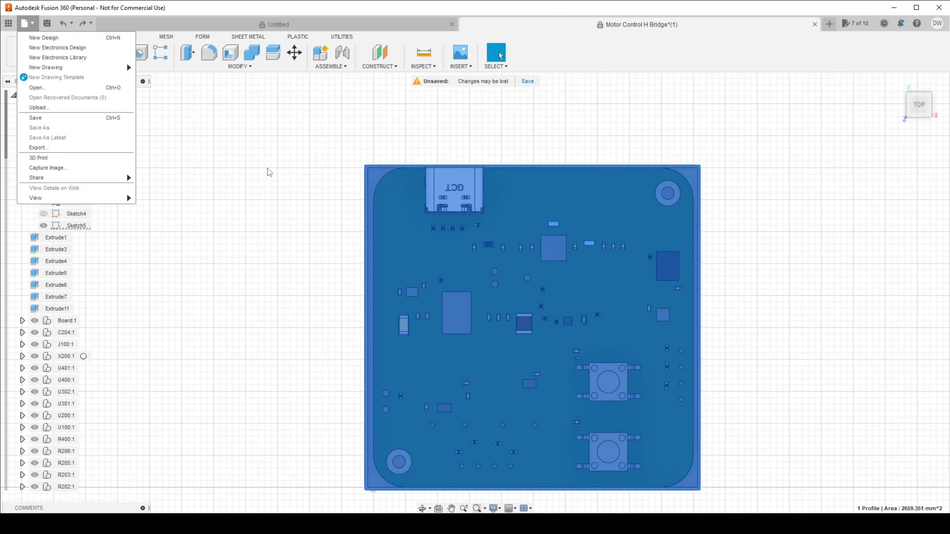
Switch back to Fusion 360 and open the 1551R enclosure model as a new document.
{"action": "left_click", "coordinate": [270, 172]}
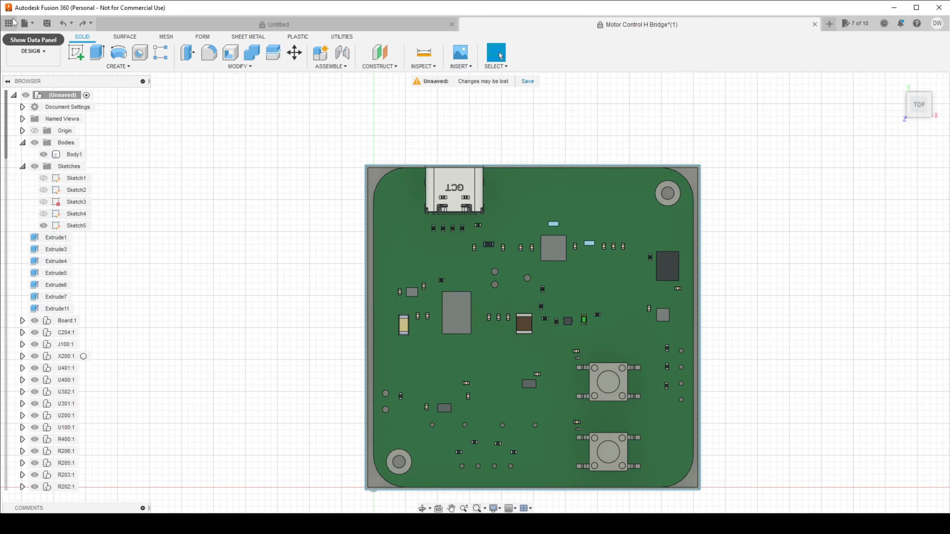
{"action": "left_click", "coordinate": [32, 24]}
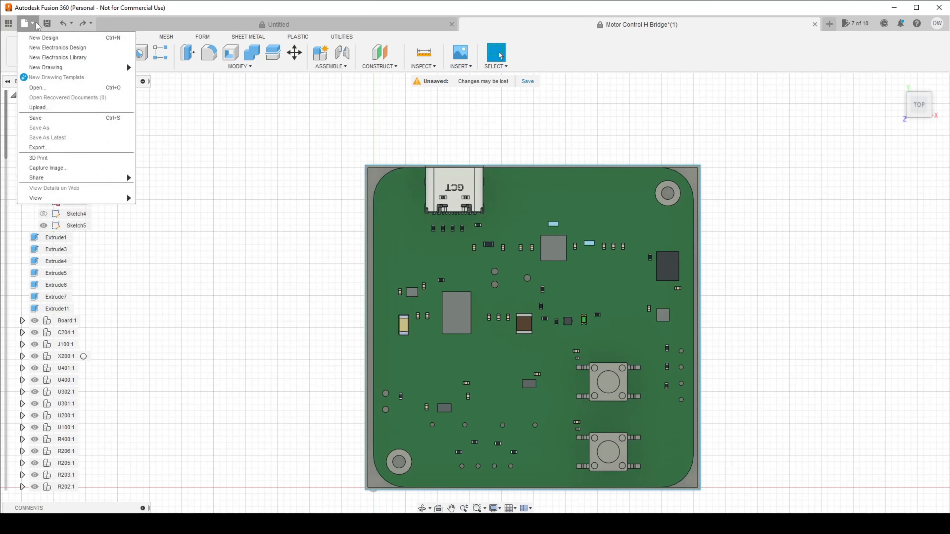
{"action": "left_click", "coordinate": [32, 24]}
{"action": "left_click", "coordinate": [32, 24]}
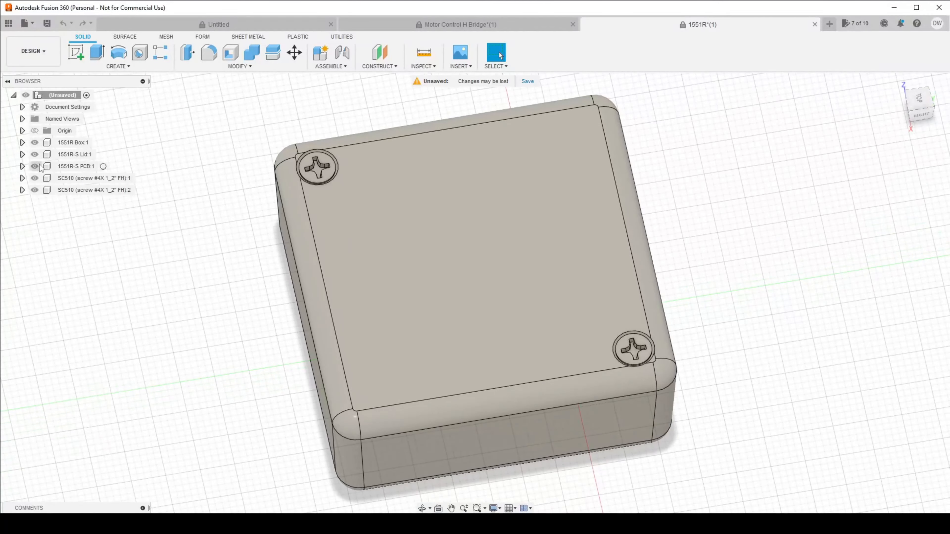
Hide the 1551R-S lid, the 1551R-S PCB and both SC510 screws so only the 1551R box is shown.
{"action": "left_click", "coordinate": [35, 154]}
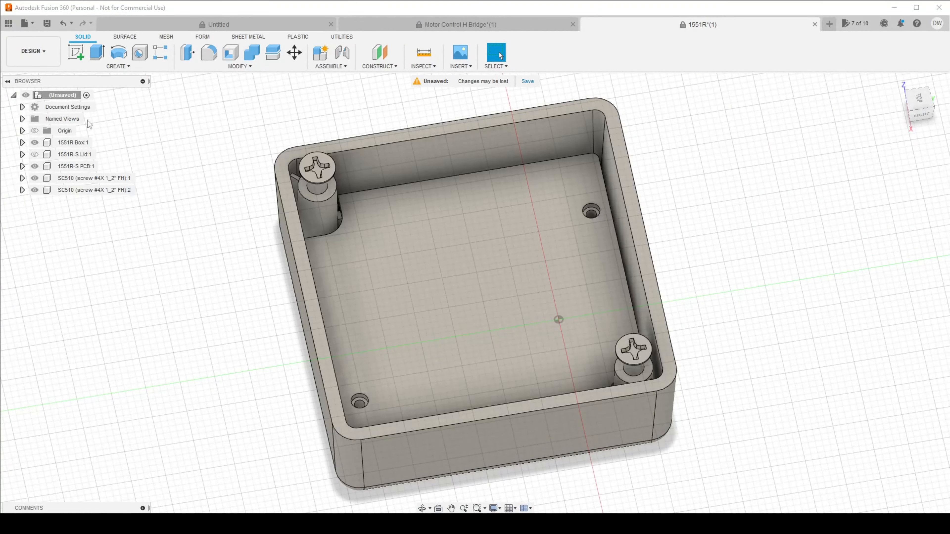
{"action": "left_click", "coordinate": [30, 143]}
{"action": "left_click", "coordinate": [34, 142]}
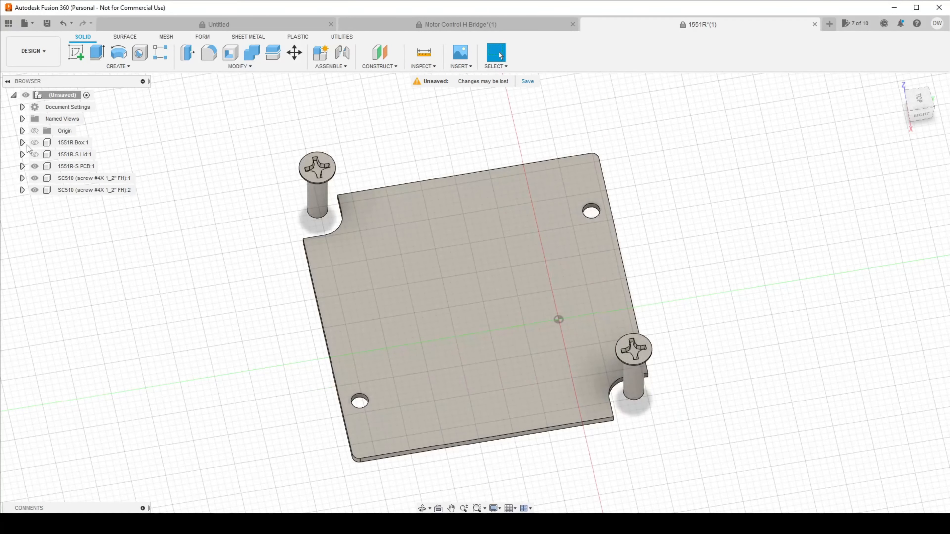
{"action": "left_click", "coordinate": [35, 143]}
{"action": "left_click", "coordinate": [35, 168]}
{"action": "left_click", "coordinate": [35, 168]}
{"action": "left_click", "coordinate": [35, 168]}
{"action": "left_click", "coordinate": [35, 179]}
{"action": "left_click", "coordinate": [34, 190]}
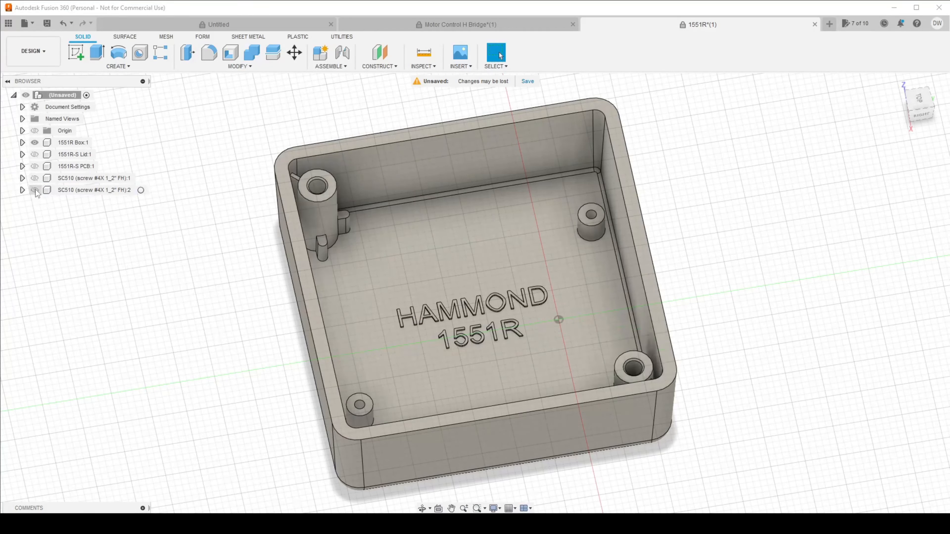